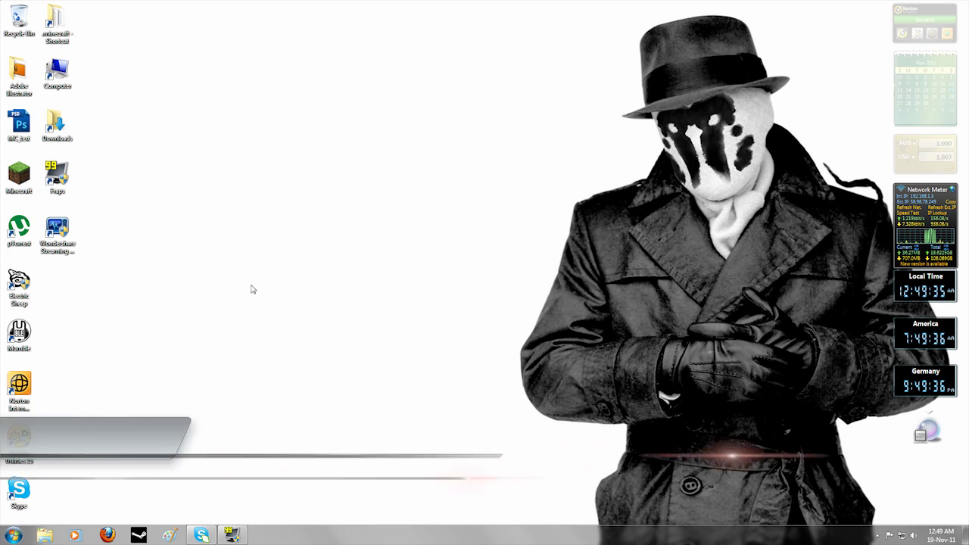
Step: Create a new folder on the desktop, keeping the default name "New folder"
{"action": "right_click", "coordinate": [253, 289]}
{"action": "mouse_move", "coordinate": [307, 370]}
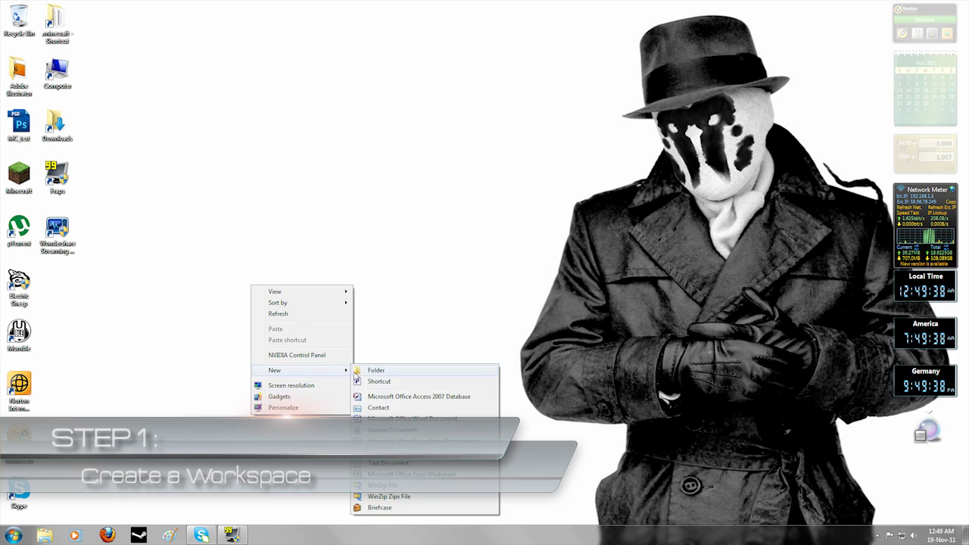
{"action": "left_click", "coordinate": [373, 370]}
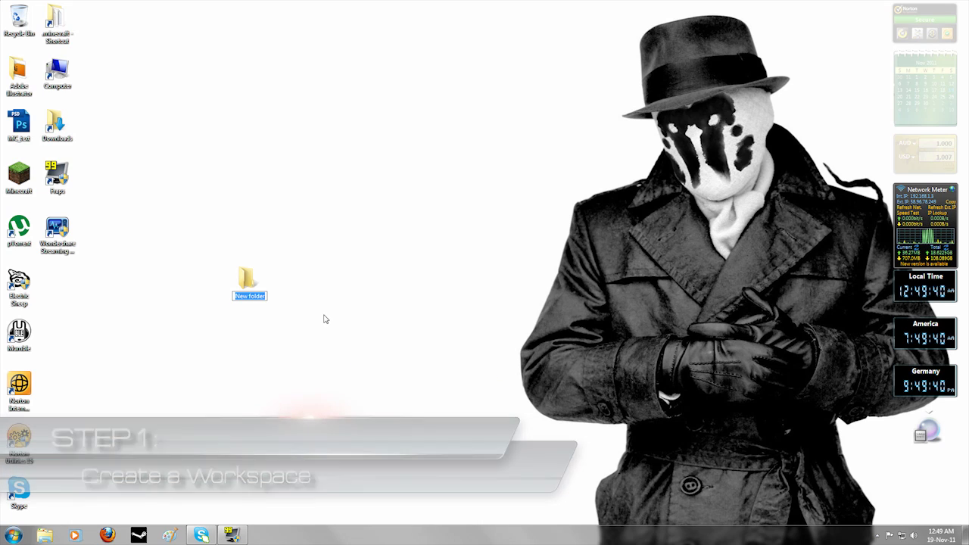
{"action": "key", "text": "Return"}
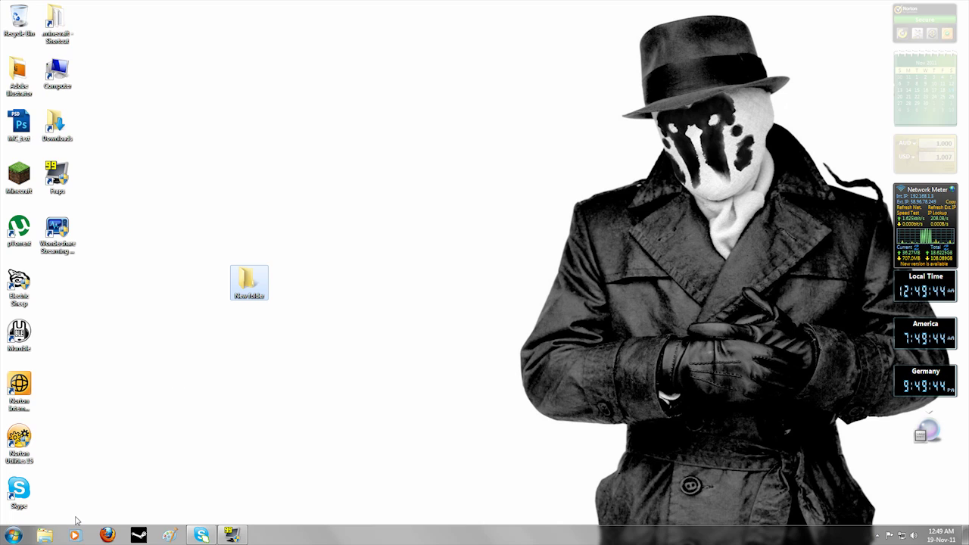
Step: Open the %appdata% location and go into the .minecraft folder's bin subfolder
{"action": "left_click", "coordinate": [14, 536]}
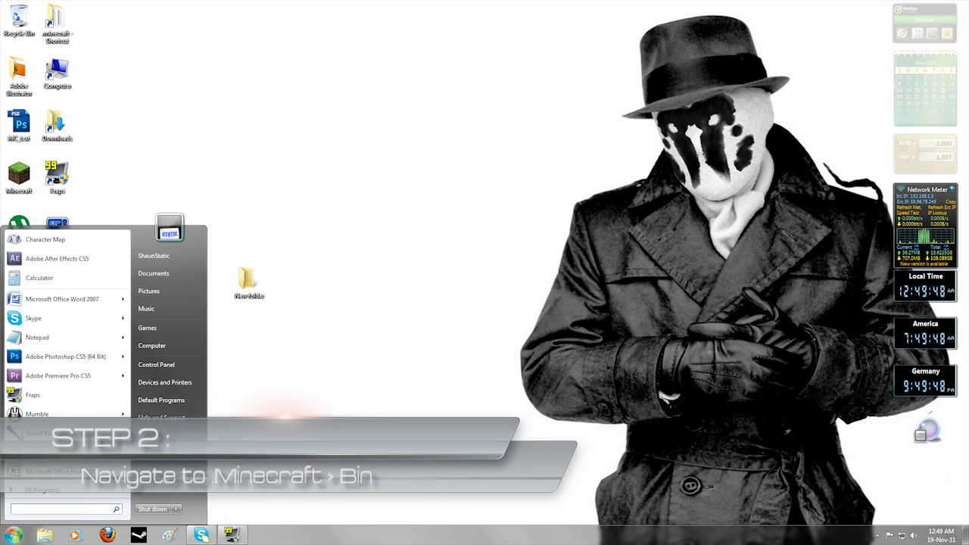
{"action": "type", "text": "%"}
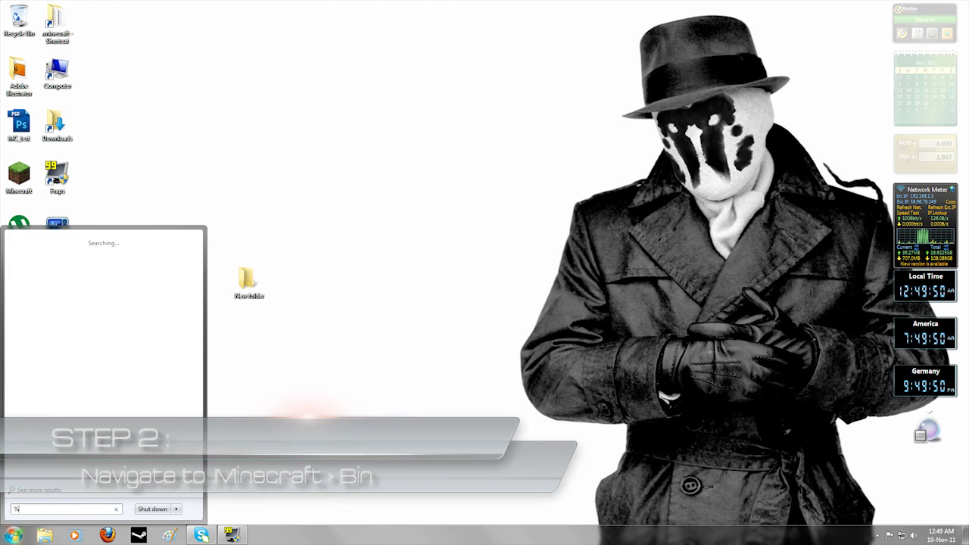
{"action": "type", "text": "appdata%"}
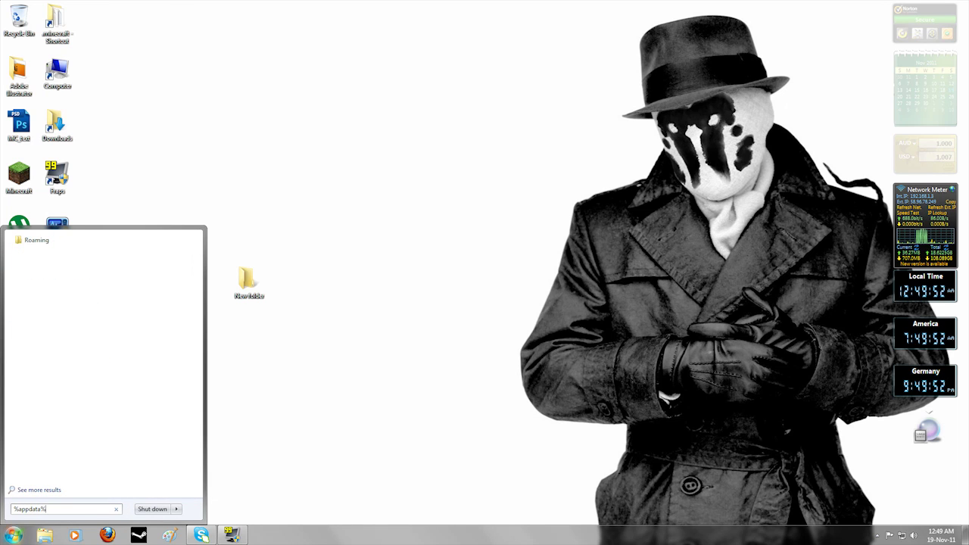
{"action": "key", "text": "Return"}
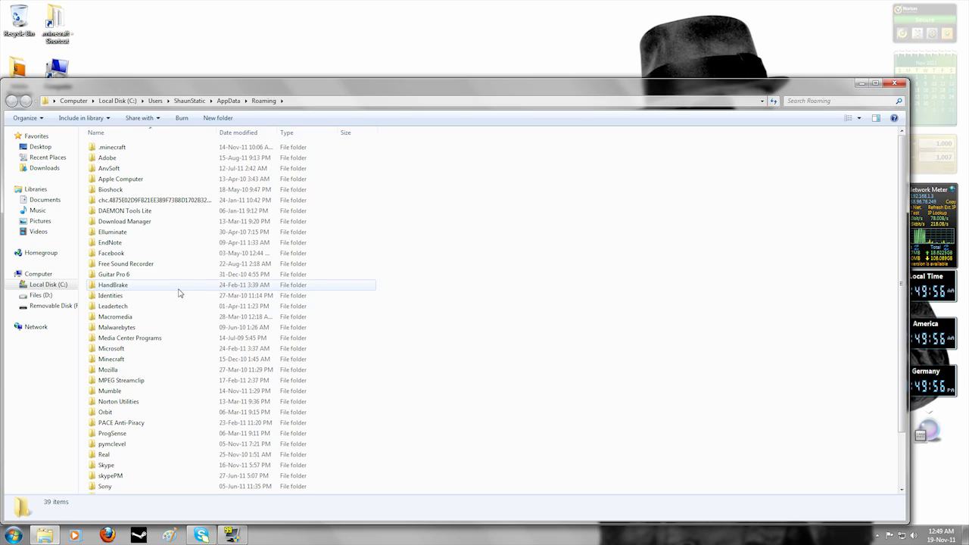
{"action": "double_click", "coordinate": [118, 150]}
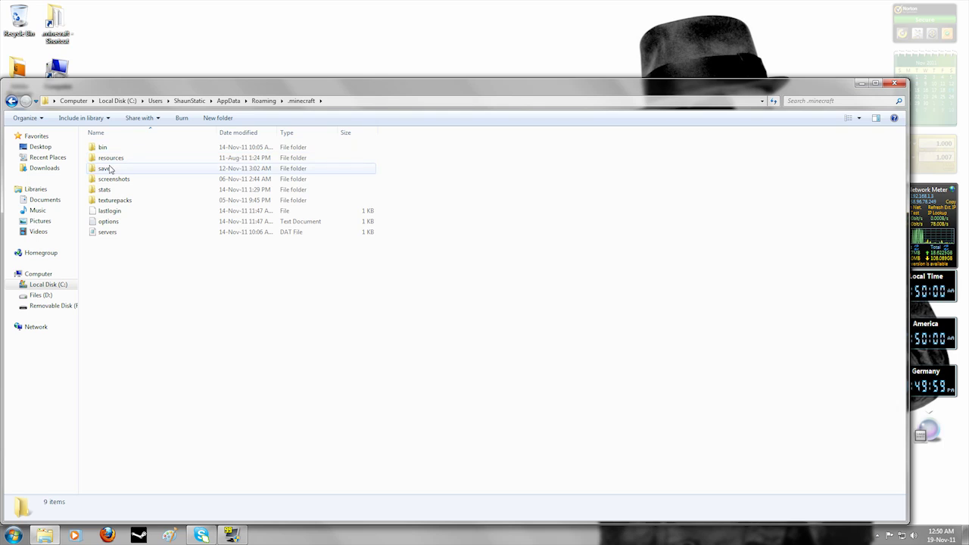
{"action": "double_click", "coordinate": [103, 147]}
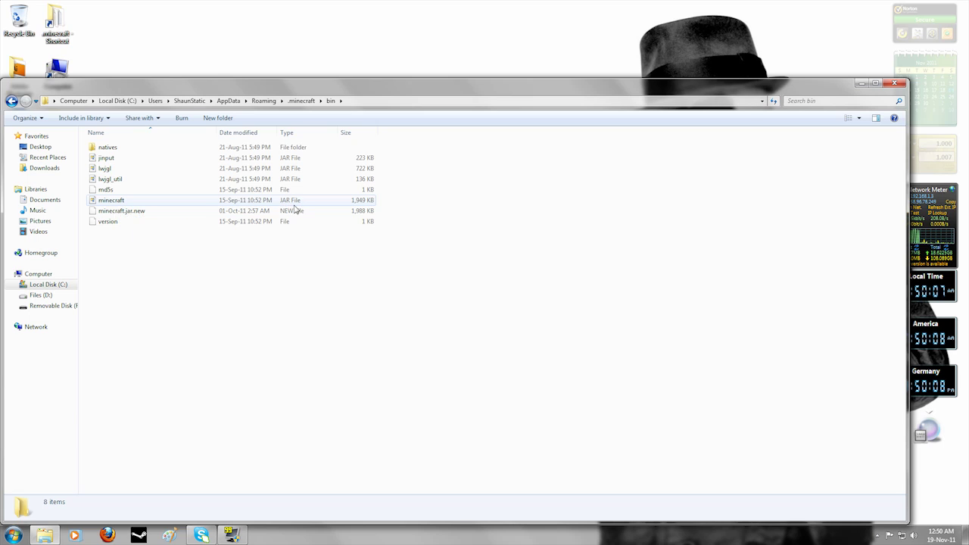
Step: Open the minecraft JAR file with WinZip and close the bin folder window
{"action": "right_click", "coordinate": [119, 204]}
{"action": "mouse_move", "coordinate": [167, 223]}
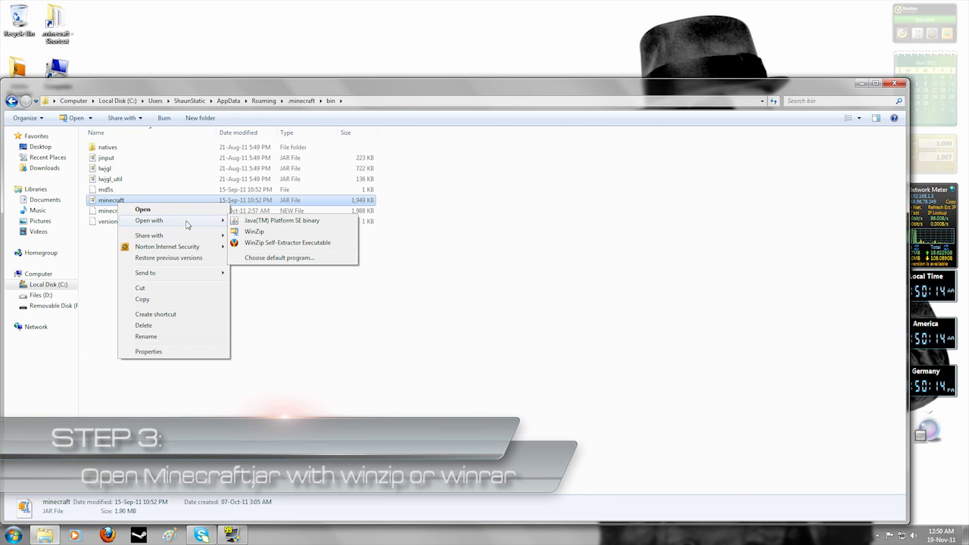
{"action": "left_click", "coordinate": [266, 236]}
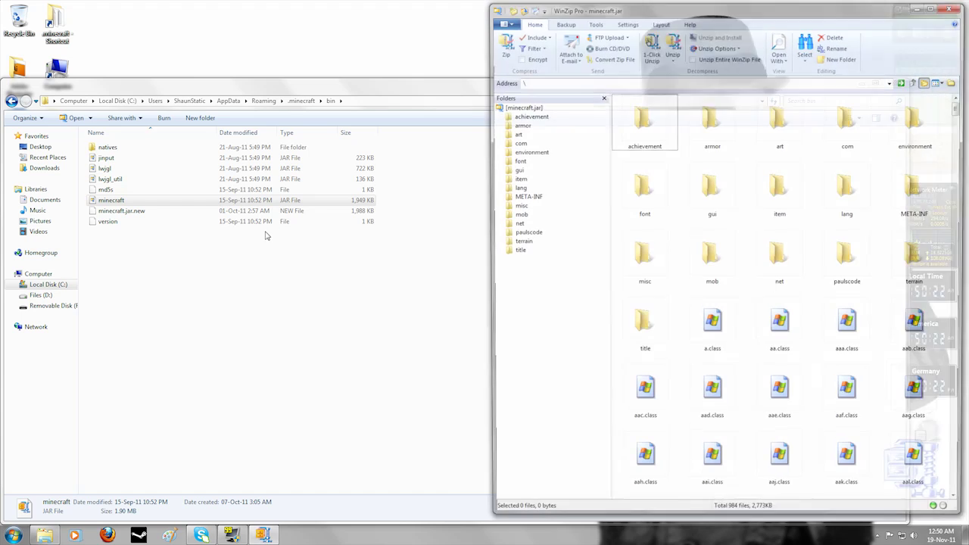
{"action": "double_click", "coordinate": [363, 89]}
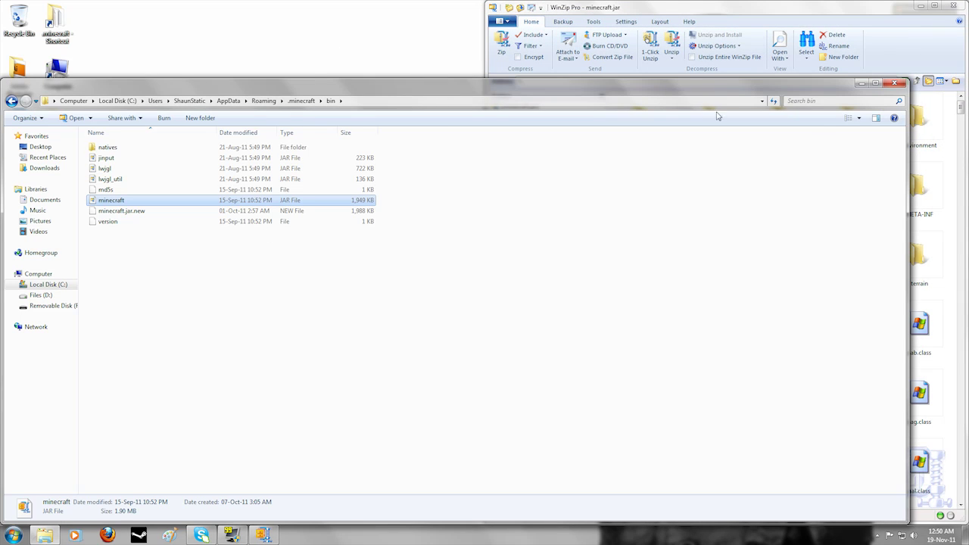
{"action": "left_click", "coordinate": [895, 83]}
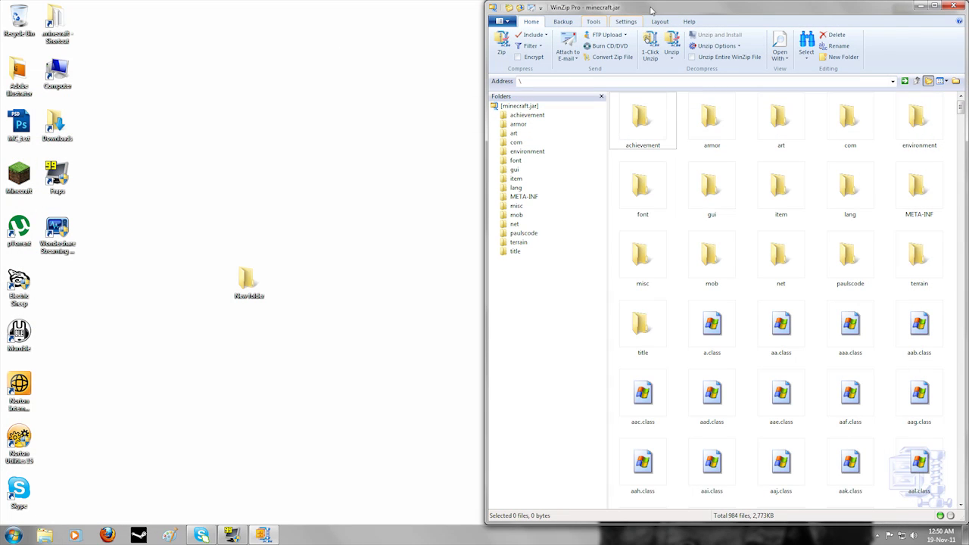
Step: Open the desktop's New folder and dock its window beside the minecraft.jar archive
{"action": "left_click", "coordinate": [250, 290]}
{"action": "double_click", "coordinate": [250, 291]}
{"action": "key", "text": "super+Left"}
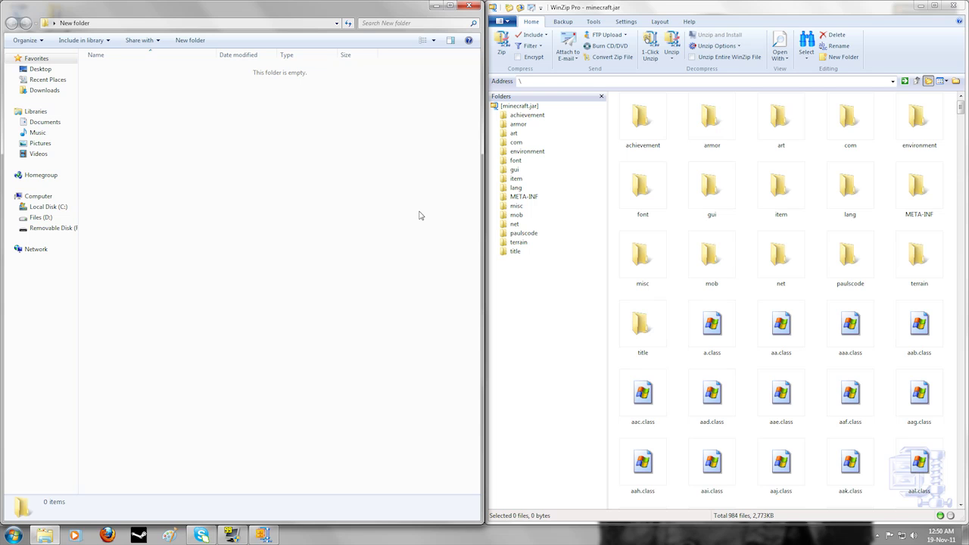
Step: Copy the armor, art, environment, gui, item, misc, mob and terrain folders from minecraft.jar into New folder
{"action": "left_click_drag", "start_coordinate": [714, 122], "coordinate": [231, 188]}
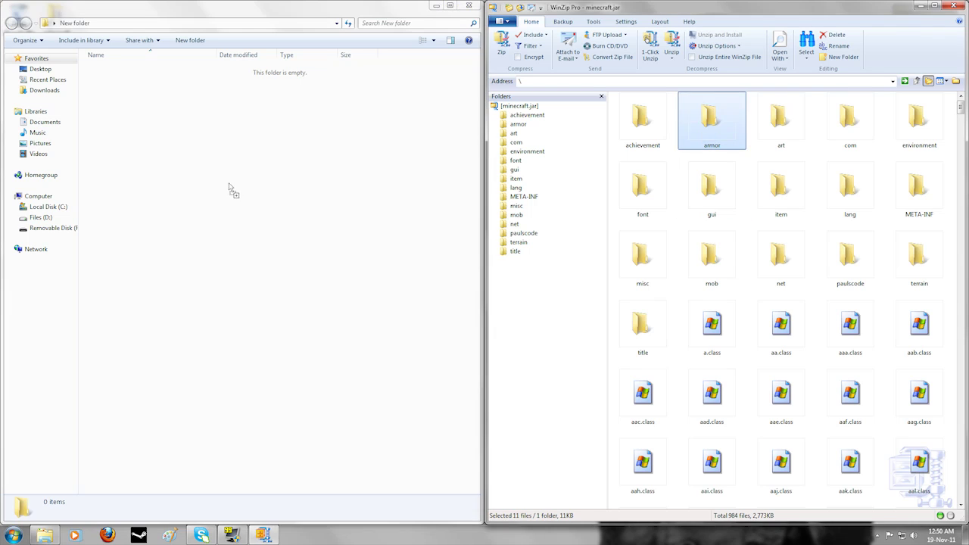
{"action": "left_click_drag", "start_coordinate": [784, 123], "coordinate": [242, 189]}
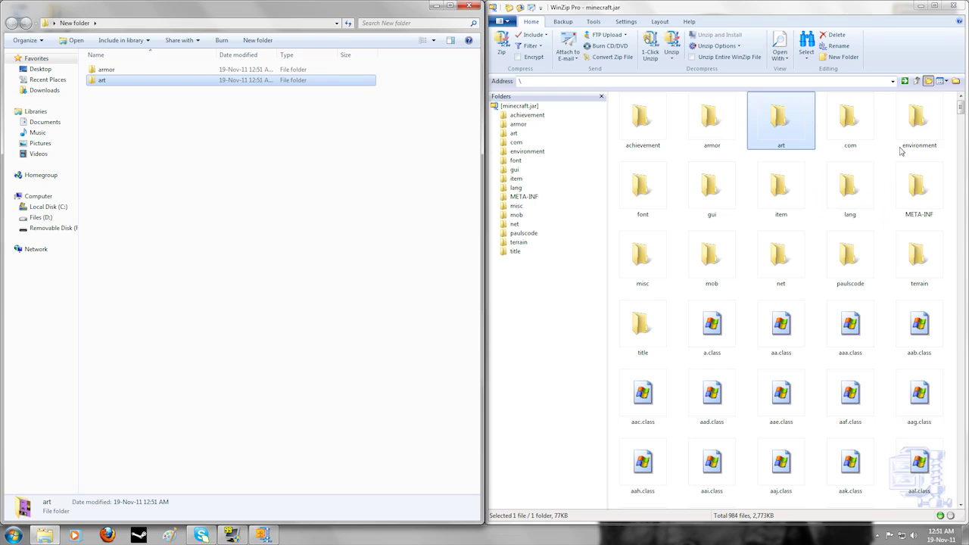
{"action": "left_click_drag", "start_coordinate": [920, 126], "coordinate": [265, 234]}
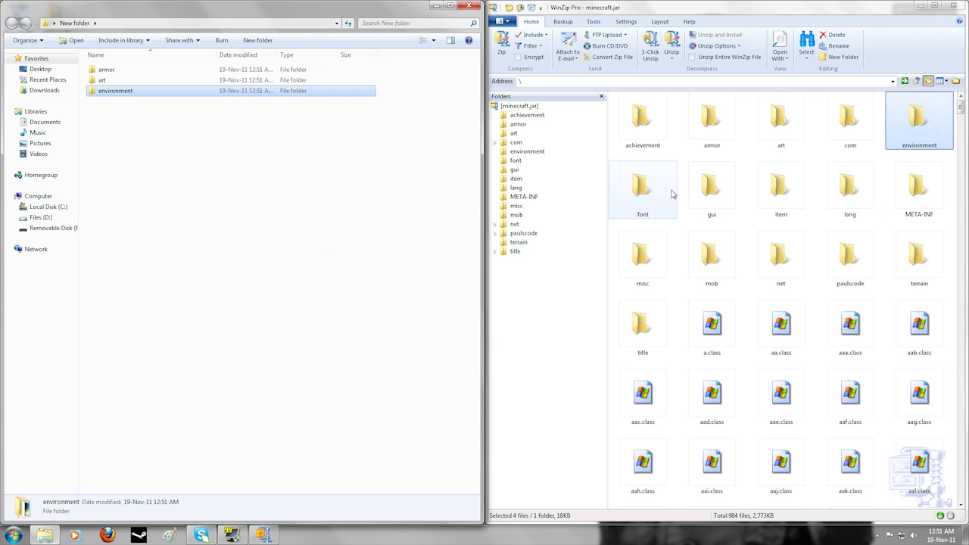
{"action": "left_click_drag", "start_coordinate": [710, 191], "coordinate": [376, 233]}
{"action": "left_click_drag", "start_coordinate": [794, 190], "coordinate": [422, 259]}
{"action": "left_click_drag", "start_coordinate": [641, 261], "coordinate": [395, 301]}
{"action": "left_click_drag", "start_coordinate": [711, 257], "coordinate": [341, 288]}
{"action": "left_click_drag", "start_coordinate": [918, 257], "coordinate": [289, 318]}
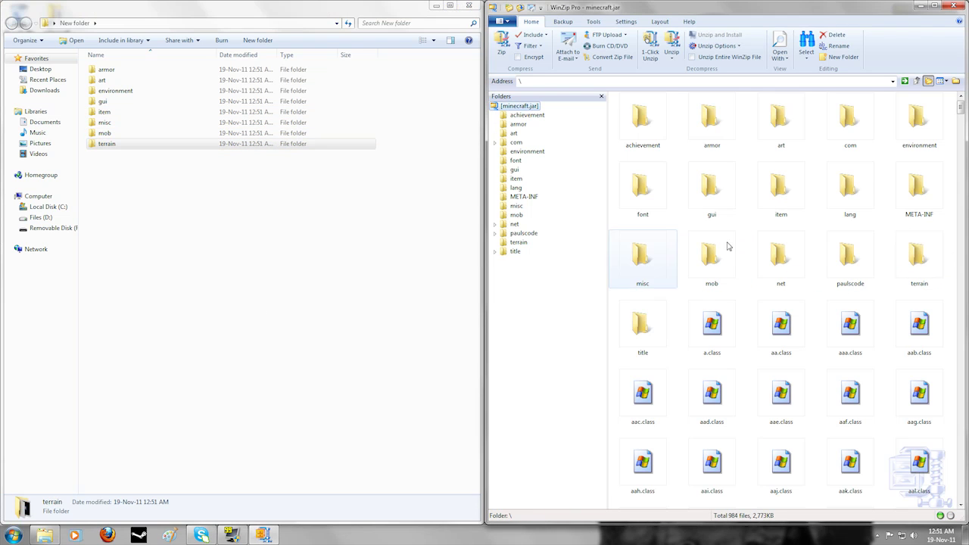
Step: Copy pack.png, pack.txt and particles.png together from the minecraft.jar archive into New folder
{"action": "left_click", "coordinate": [787, 254]}
{"action": "scroll", "coordinate": [787, 273], "scroll_direction": "down", "scroll_amount": 15}
{"action": "scroll", "coordinate": [784, 286], "scroll_direction": "down", "scroll_amount": 3}
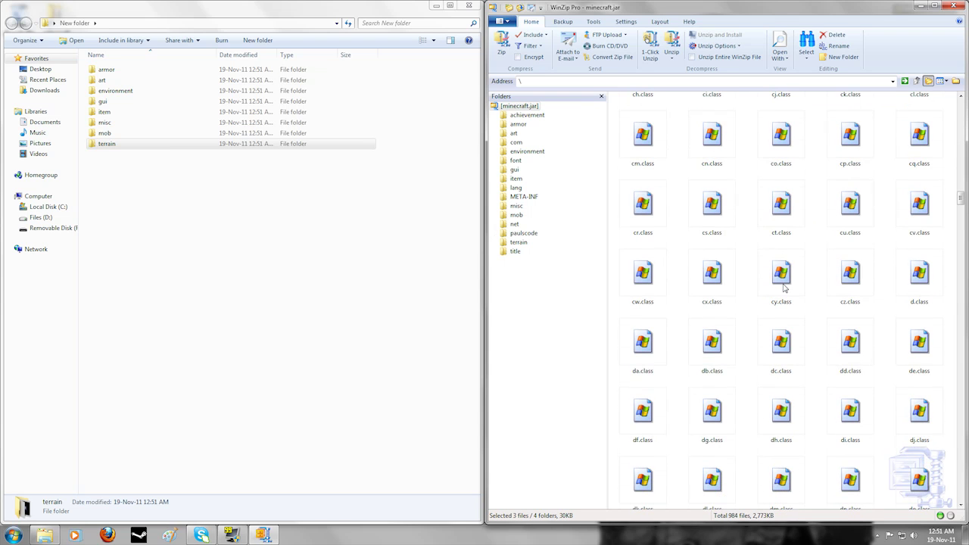
{"action": "left_click_drag", "start_coordinate": [961, 203], "coordinate": [960, 355]}
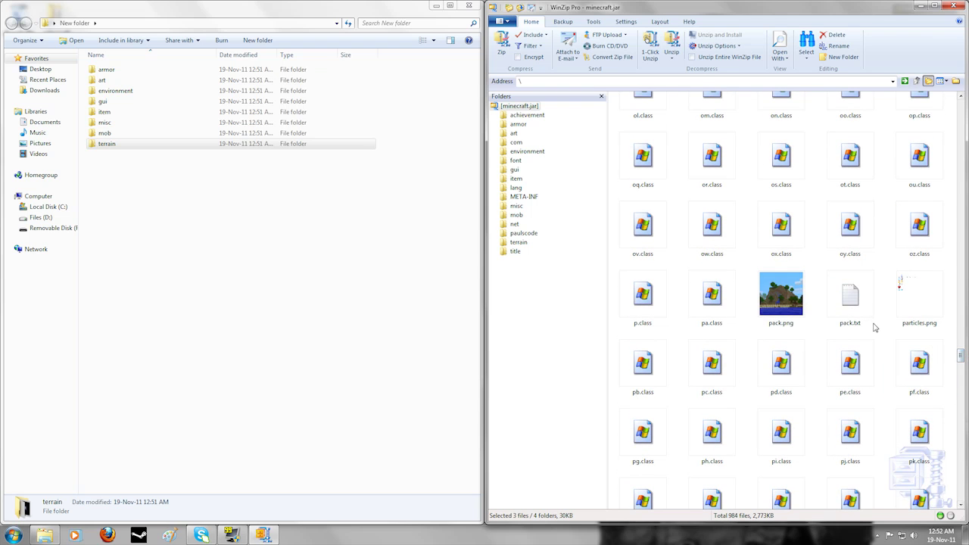
{"action": "left_click", "coordinate": [790, 301]}
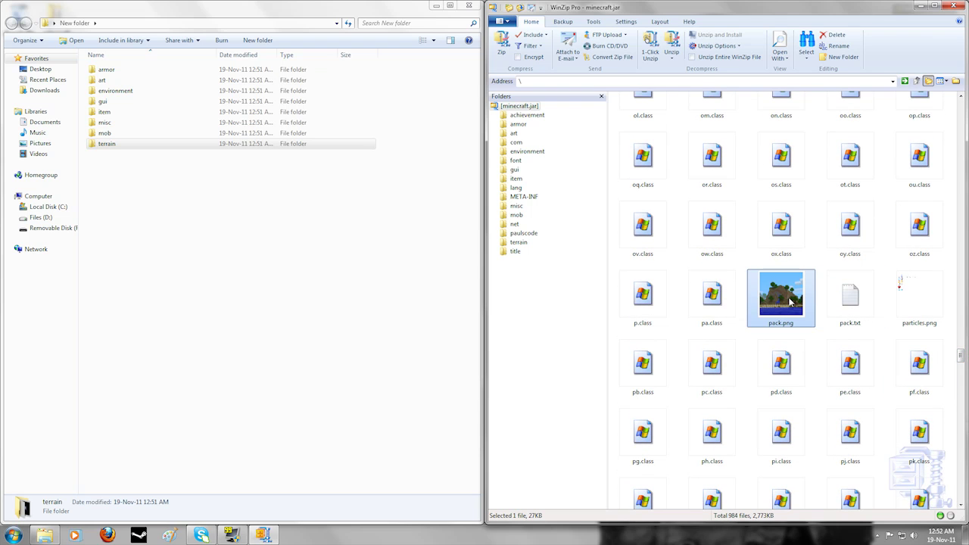
{"action": "left_click", "coordinate": [849, 305]}
{"action": "left_click", "coordinate": [903, 306]}
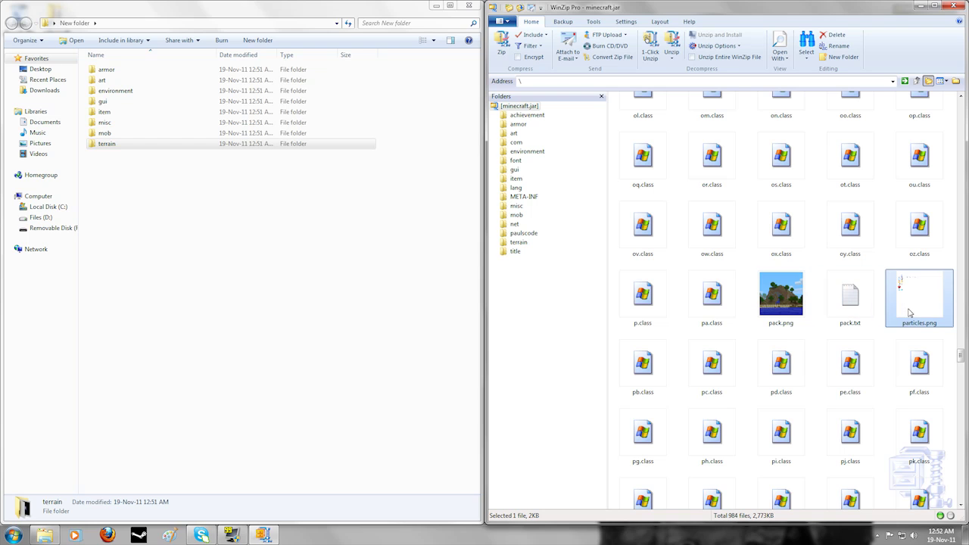
{"action": "left_click", "coordinate": [787, 295]}
{"action": "left_click", "coordinate": [919, 299], "text": "shift"}
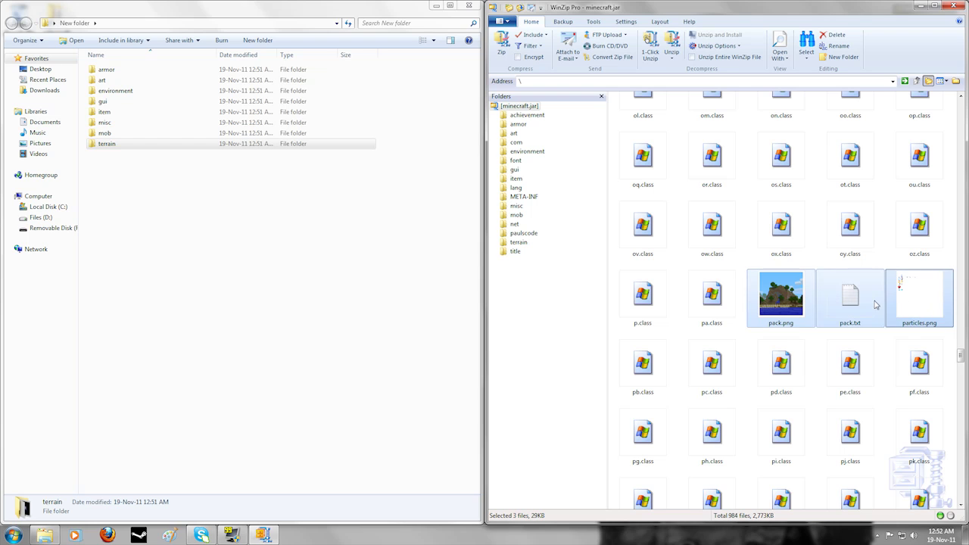
{"action": "left_click_drag", "start_coordinate": [787, 295], "coordinate": [182, 310]}
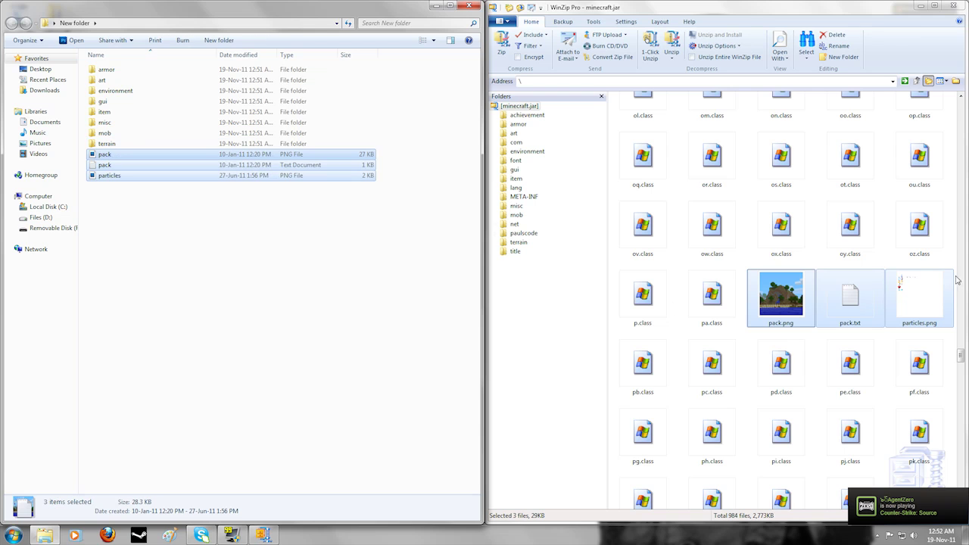
Step: Copy terrain.png from the minecraft.jar archive into New folder and close WinZip
{"action": "left_click_drag", "start_coordinate": [961, 361], "coordinate": [961, 416]}
{"action": "left_click_drag", "start_coordinate": [781, 127], "coordinate": [191, 254]}
{"action": "left_click", "coordinate": [186, 265]}
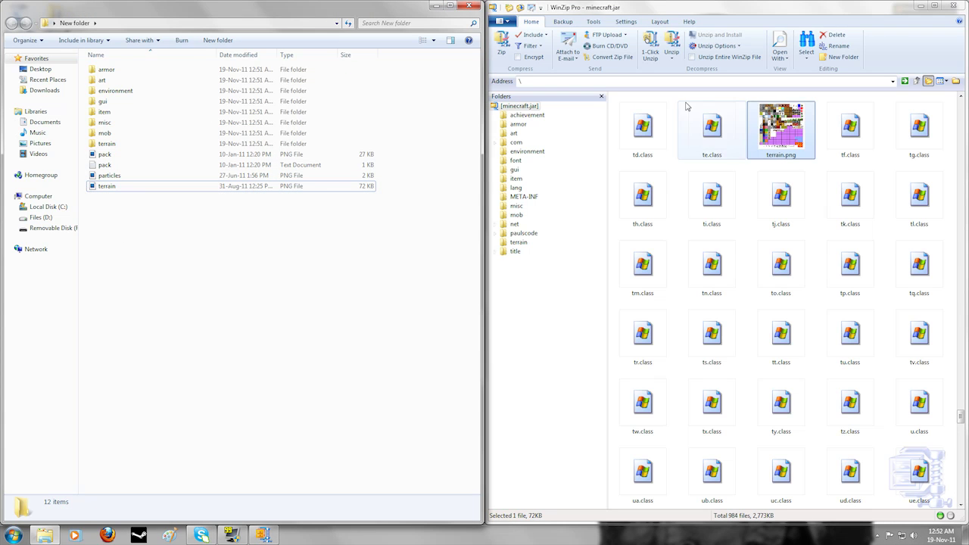
{"action": "left_click", "coordinate": [949, 7]}
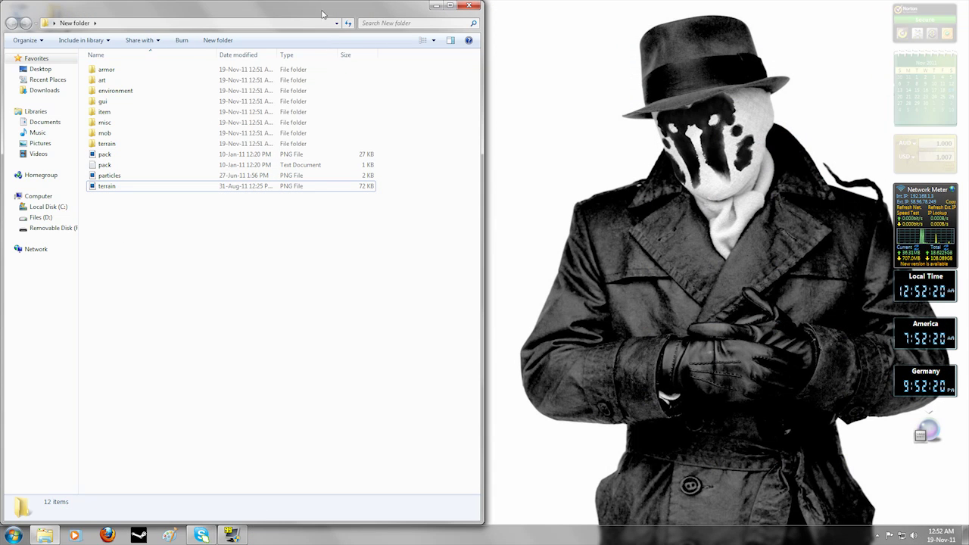
Step: Maximize the New folder window and open its terrain PNG image in Photoshop
{"action": "left_click", "coordinate": [450, 5]}
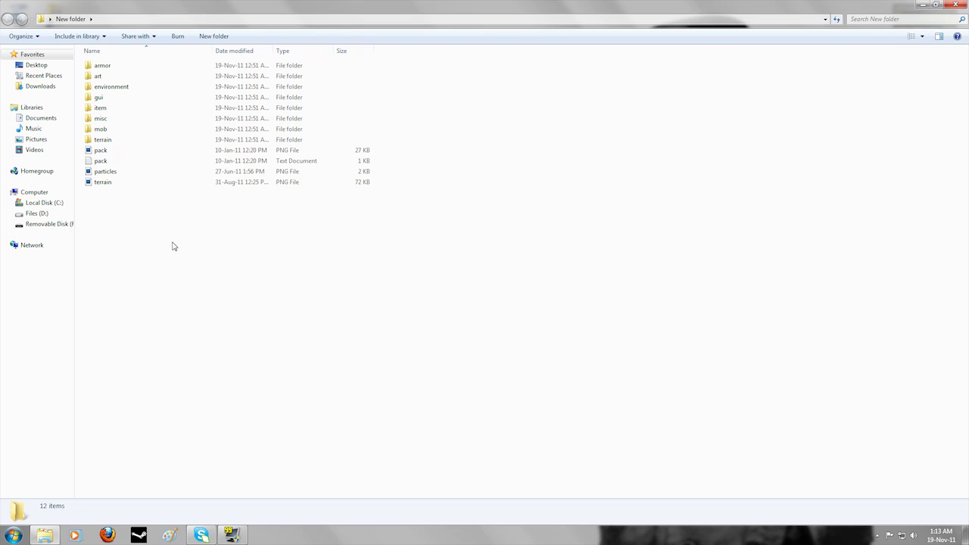
{"action": "double_click", "coordinate": [112, 181]}
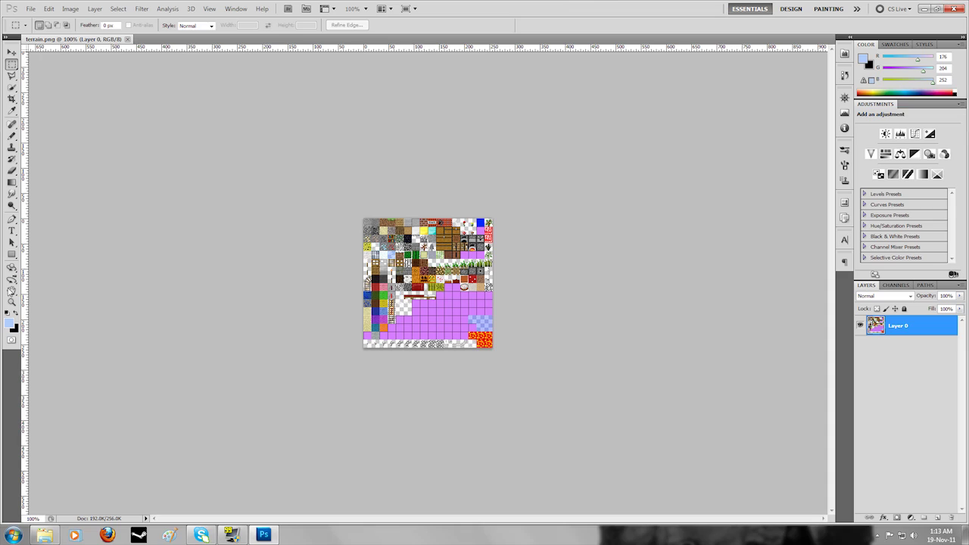
Step: Erase the white and light-blue shine streaks in the upper-left part of the glass tile
{"action": "left_click", "coordinate": [375, 245]}
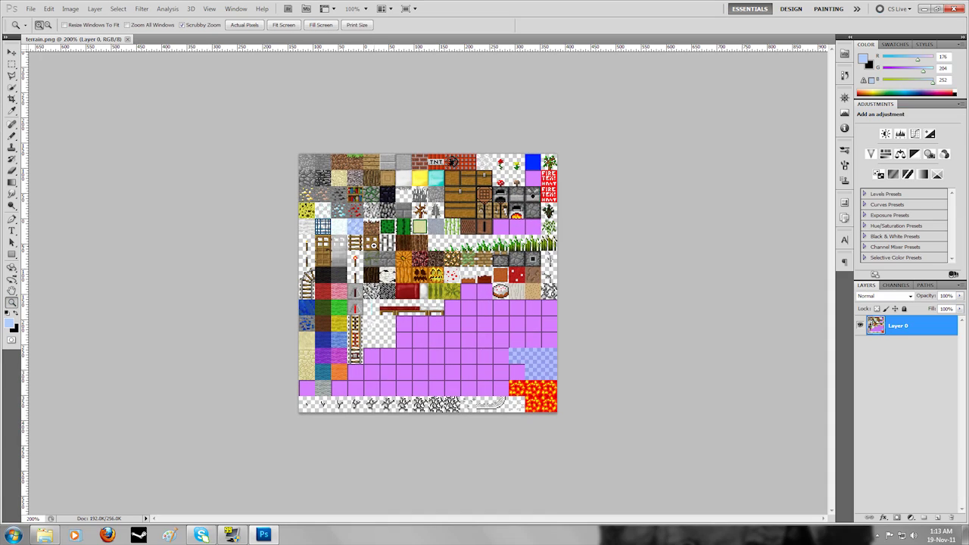
{"action": "left_click", "coordinate": [318, 208]}
{"action": "left_click", "coordinate": [271, 164]}
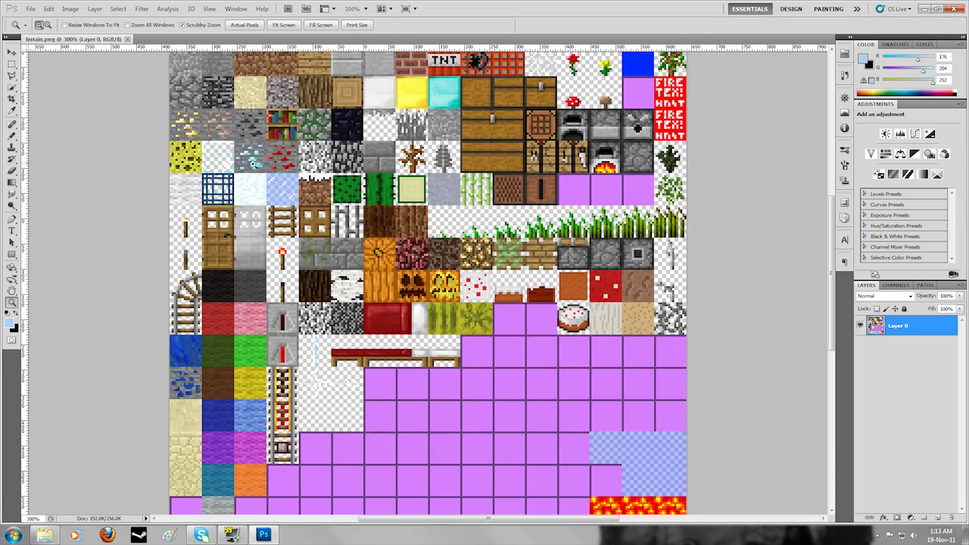
{"action": "left_click", "coordinate": [209, 158]}
{"action": "left_click", "coordinate": [229, 163]}
{"action": "left_click", "coordinate": [230, 167]}
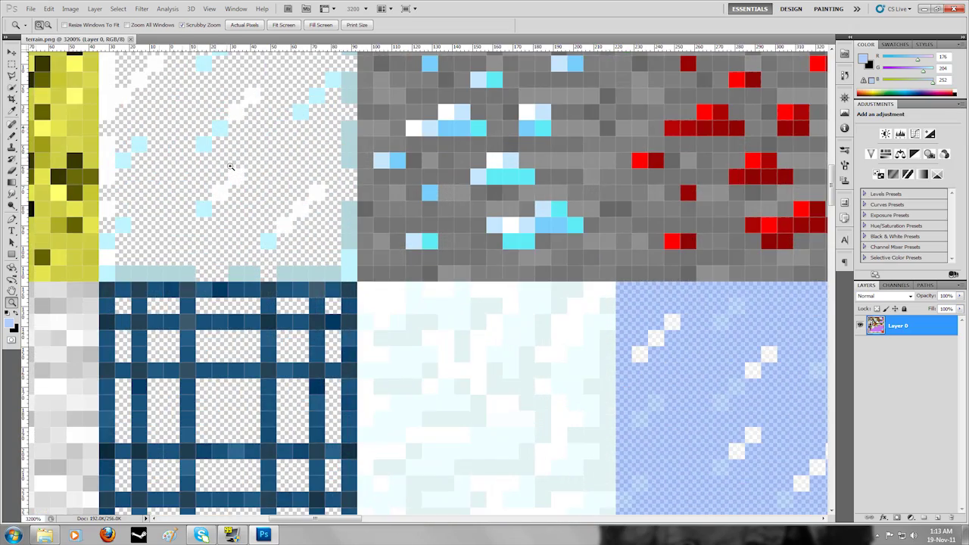
{"action": "scroll", "coordinate": [290, 173], "scroll_direction": "up", "scroll_amount": 3}
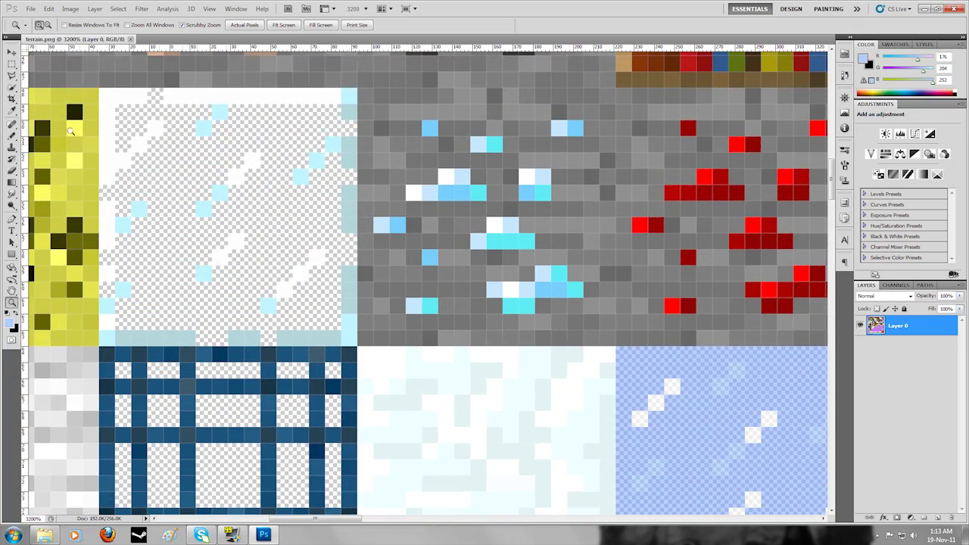
{"action": "left_click", "coordinate": [12, 171]}
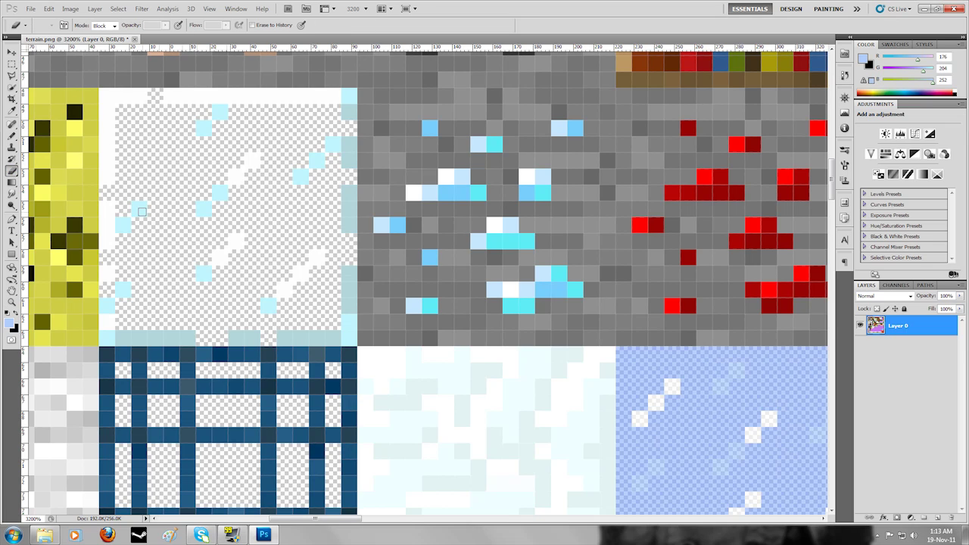
{"action": "left_click", "coordinate": [123, 225]}
{"action": "left_click", "coordinate": [223, 190]}
{"action": "left_click", "coordinate": [248, 164]}
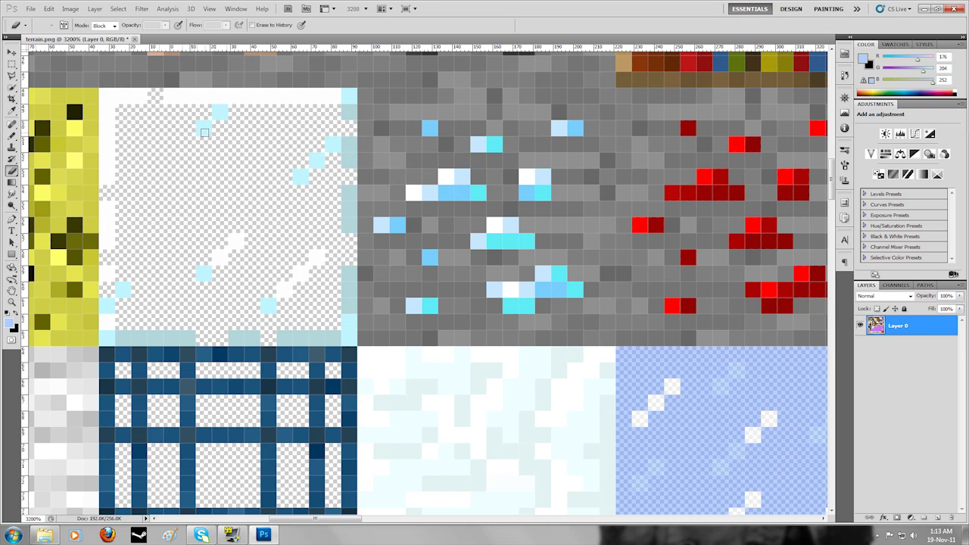
{"action": "left_click", "coordinate": [218, 115]}
{"action": "left_click", "coordinate": [204, 128]}
Step: Repaint the top and left borders of the glass tile in light blue (RGB 176, 204, 252) with the Pencil tool
{"action": "left_click", "coordinate": [12, 134]}
{"action": "left_click", "coordinate": [105, 94]}
{"action": "left_click_drag", "start_coordinate": [120, 94], "coordinate": [258, 95]}
{"action": "left_click", "coordinate": [272, 94]}
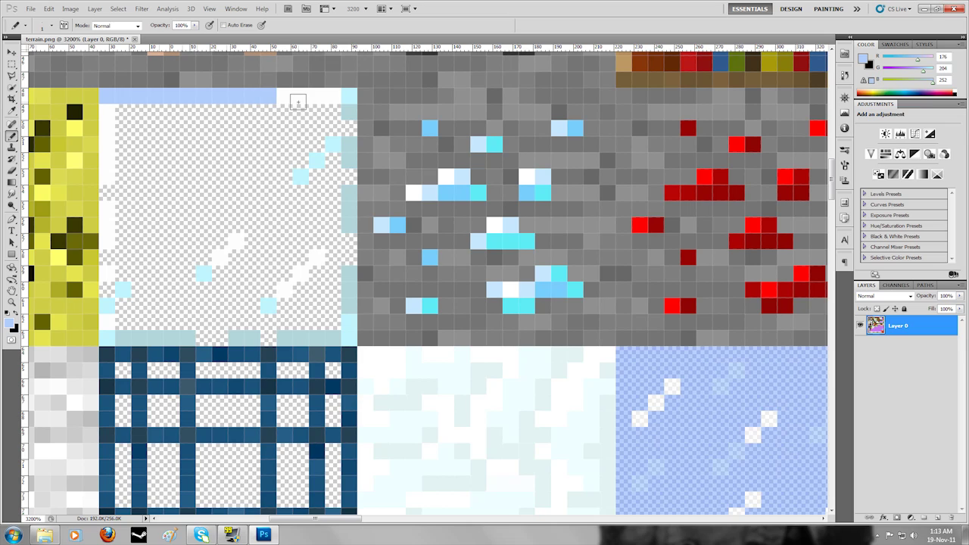
{"action": "left_click", "coordinate": [286, 94]}
{"action": "left_click", "coordinate": [300, 94]}
{"action": "left_click", "coordinate": [317, 94]}
{"action": "left_click", "coordinate": [333, 94]}
{"action": "left_click", "coordinate": [349, 94]}
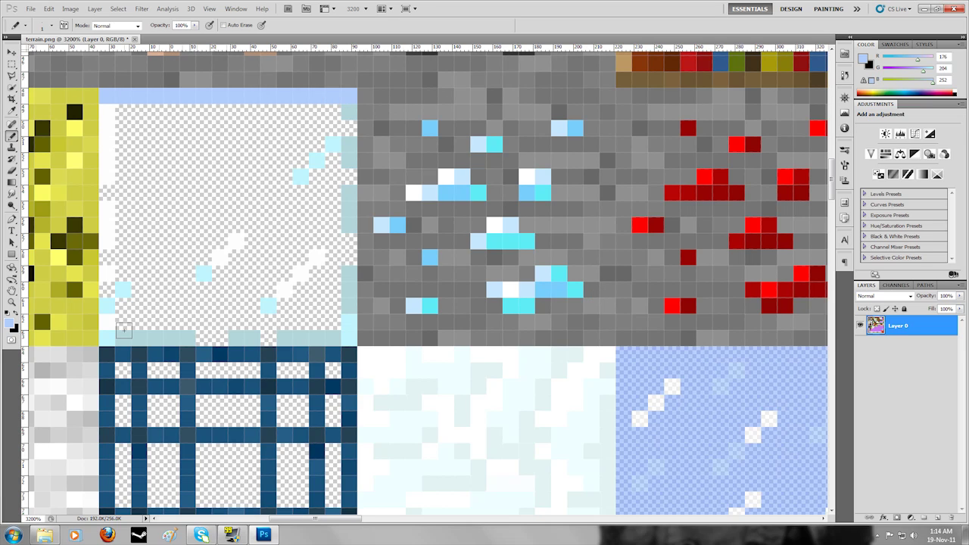
{"action": "left_click_drag", "start_coordinate": [110, 338], "coordinate": [110, 116]}
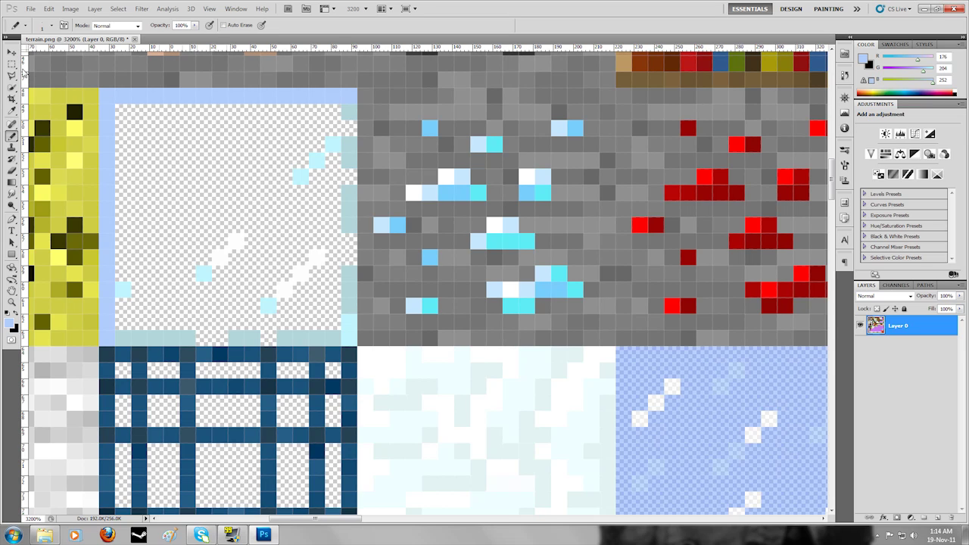
Step: Cover the diamond ore tile with a new-layer copy of the redstone ore tile, and close Photoshop without saving
{"action": "left_click", "coordinate": [12, 65]}
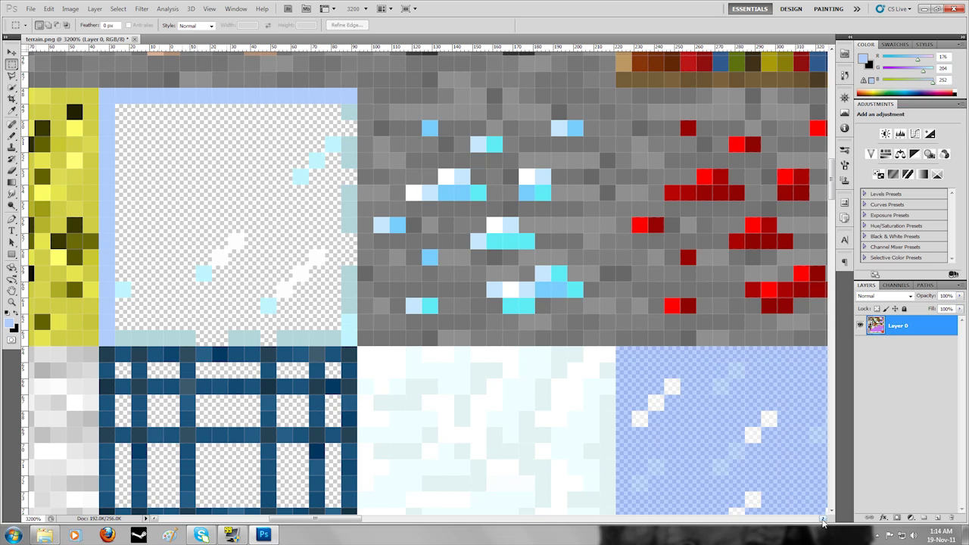
{"action": "left_click", "coordinate": [823, 518]}
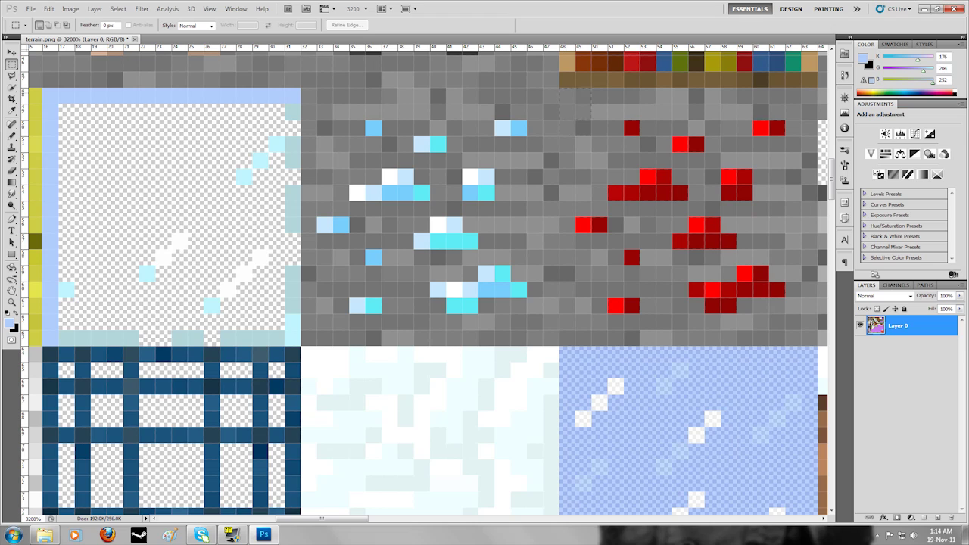
{"action": "left_click_drag", "start_coordinate": [817, 346], "coordinate": [817, 346]}
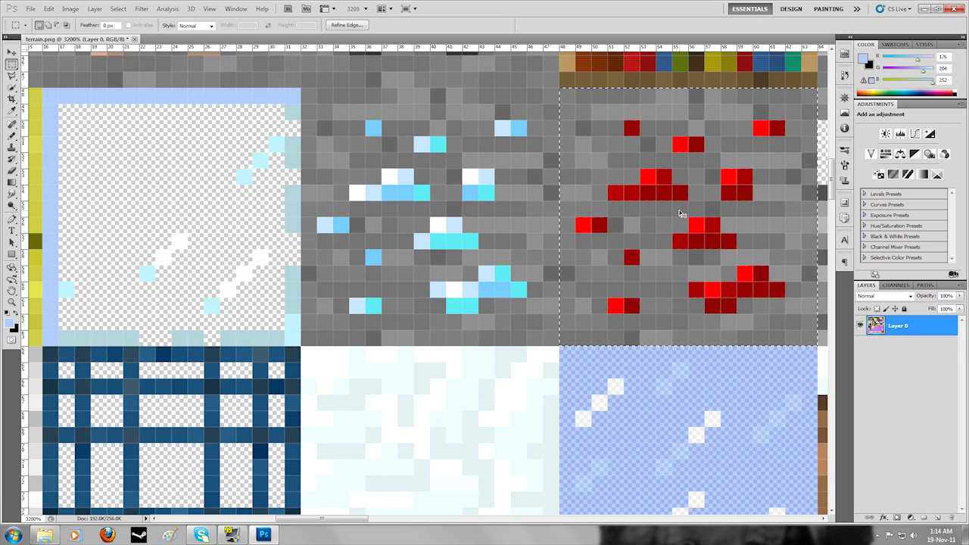
{"action": "key", "text": "ctrl+j"}
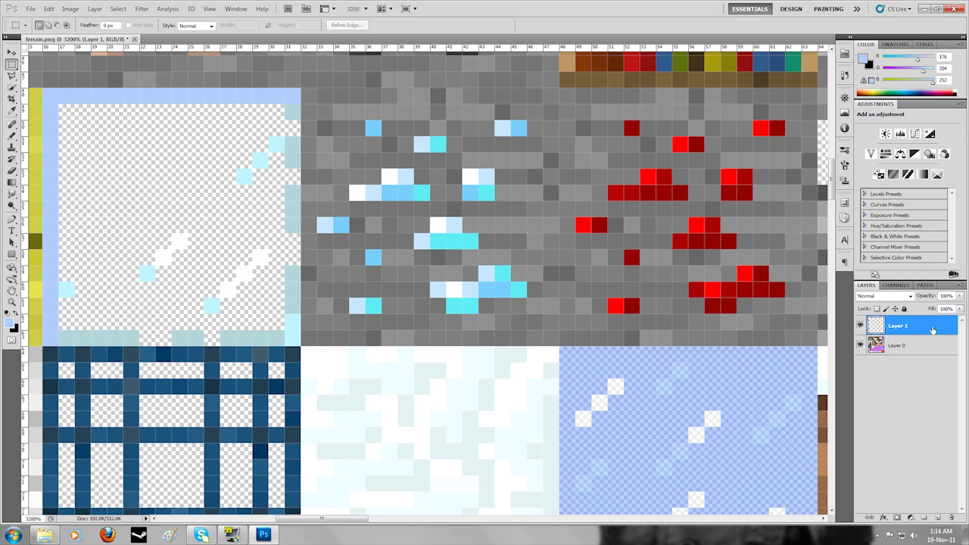
{"action": "left_click", "coordinate": [11, 51]}
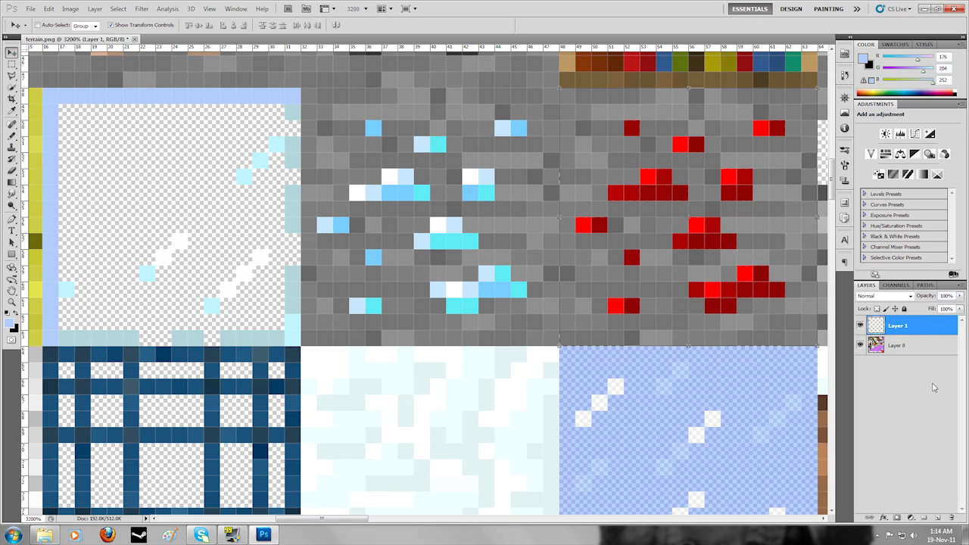
{"action": "left_click_drag", "start_coordinate": [687, 252], "coordinate": [435, 244]}
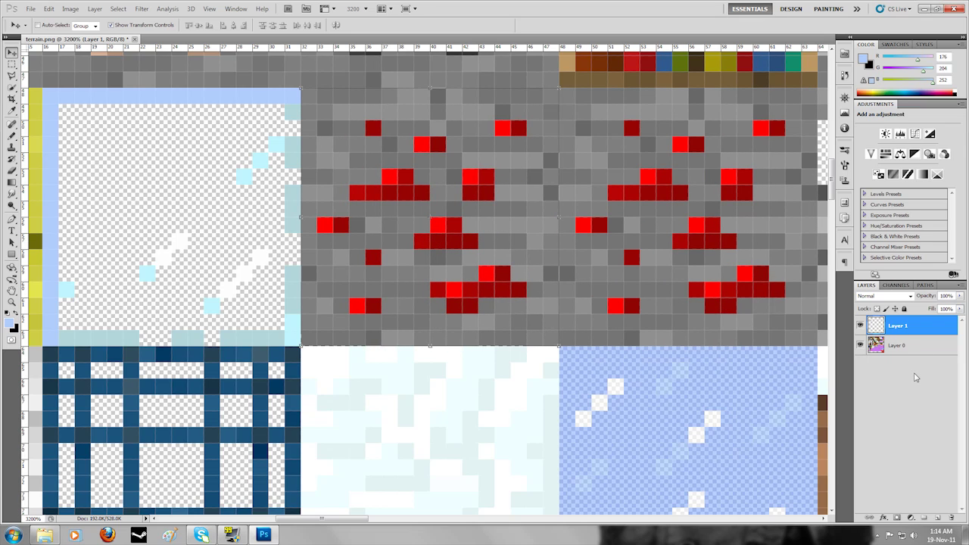
{"action": "left_click", "coordinate": [893, 327], "text": "ctrl"}
{"action": "left_click", "coordinate": [888, 333]}
{"action": "left_click", "coordinate": [916, 370]}
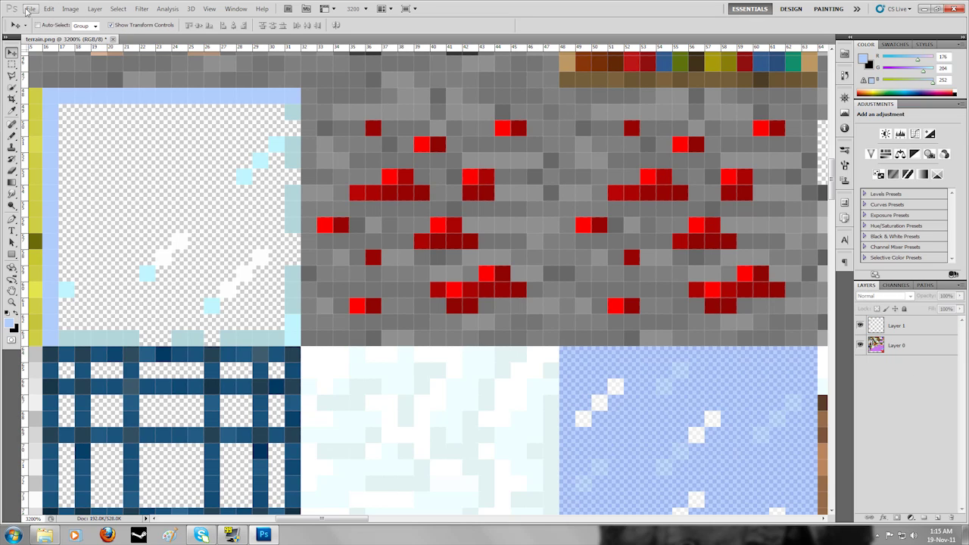
{"action": "left_click", "coordinate": [954, 9]}
{"action": "left_click", "coordinate": [484, 202]}
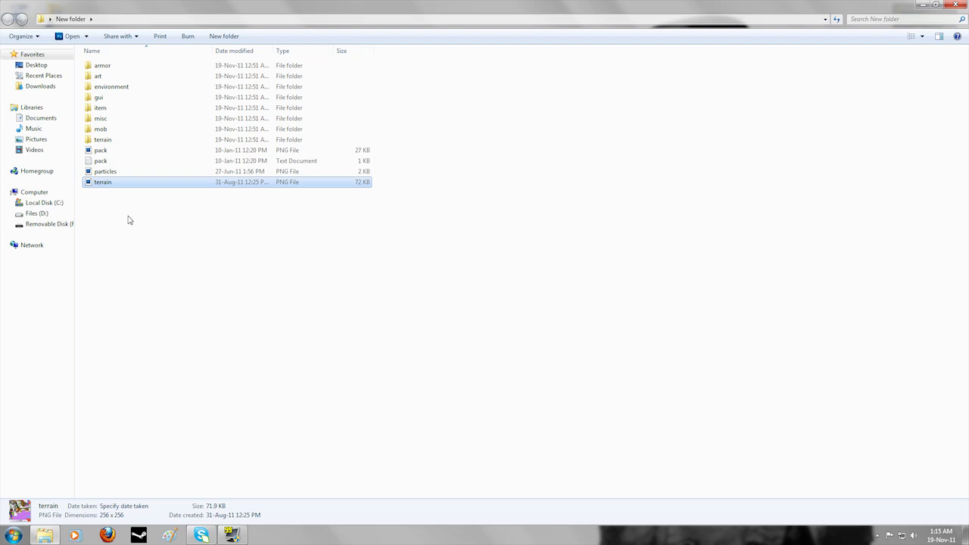
Step: Replace the text in pack.txt with "Static's Texture Pack" and save the file
{"action": "double_click", "coordinate": [107, 163]}
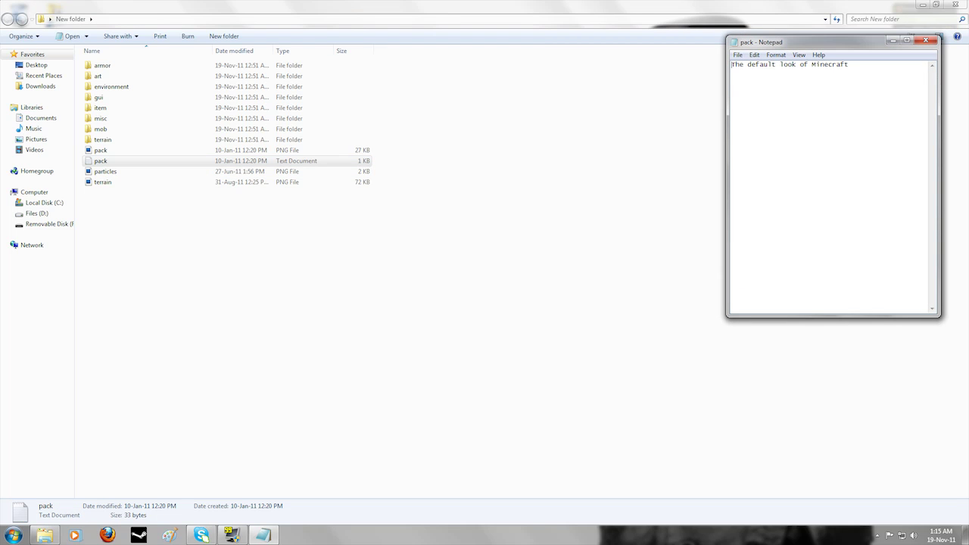
{"action": "key", "text": "ctrl+a"}
{"action": "type", "text": "Stat"}
{"action": "left_click", "coordinate": [925, 39]}
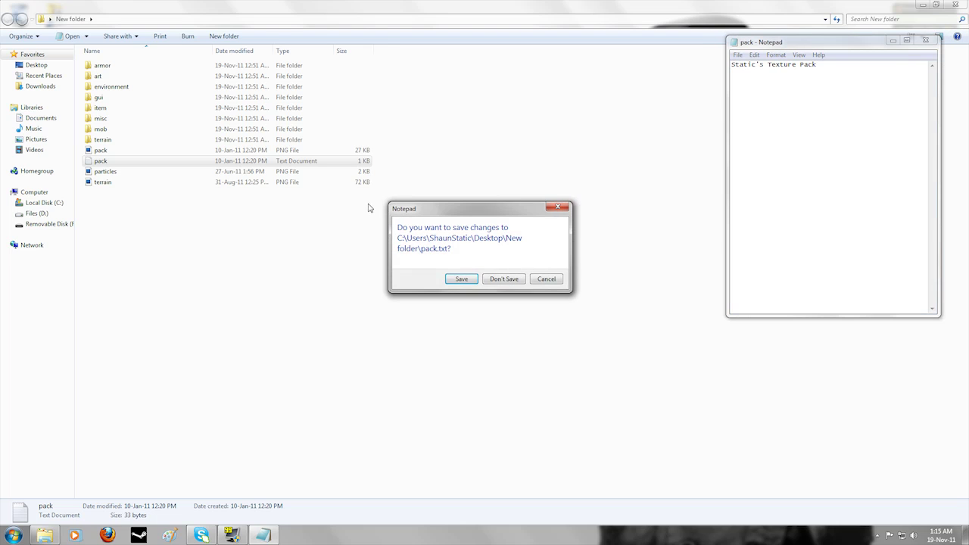
{"action": "left_click", "coordinate": [457, 280]}
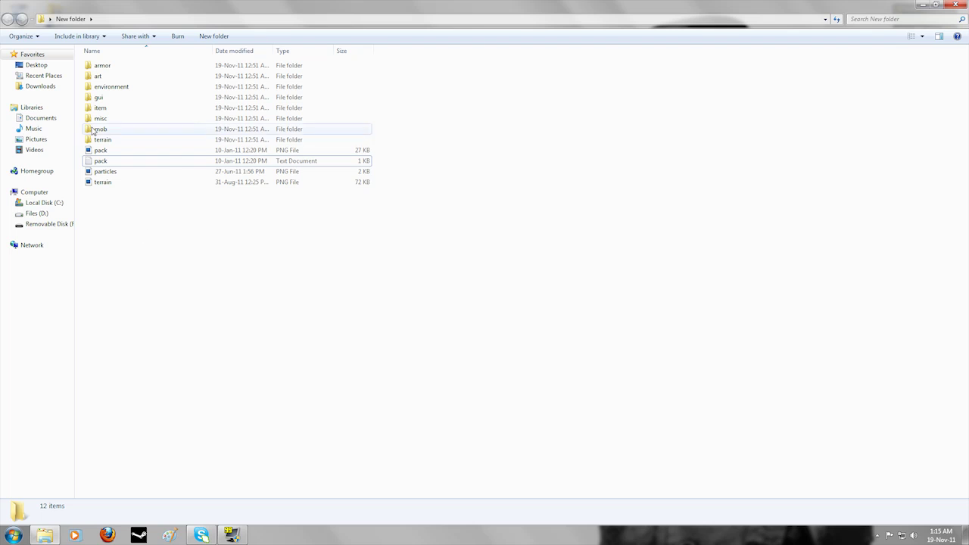
Step: Open pack.png in Photoshop to examine the texture pack's thumbnail image up close, and close Photoshop
{"action": "double_click", "coordinate": [111, 155]}
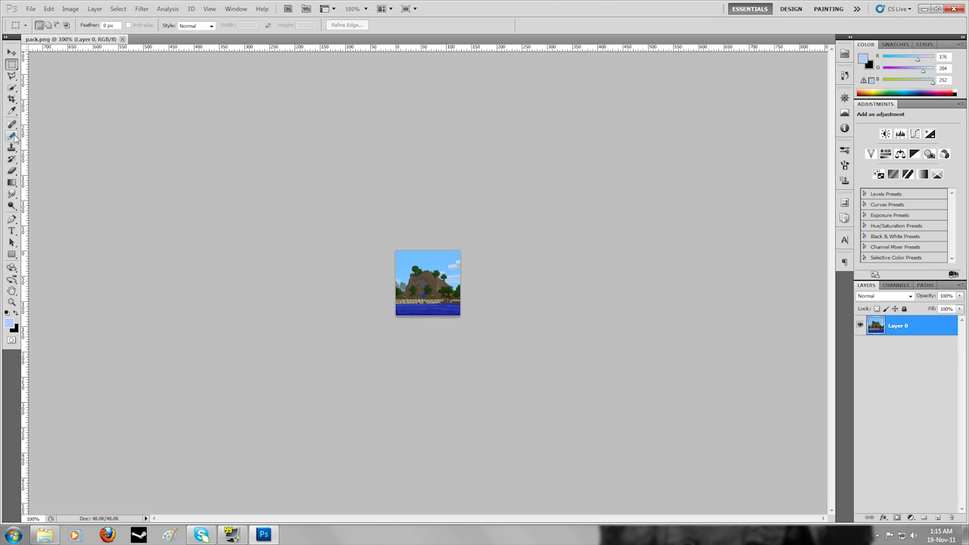
{"action": "left_click", "coordinate": [12, 302]}
{"action": "left_click", "coordinate": [423, 278]}
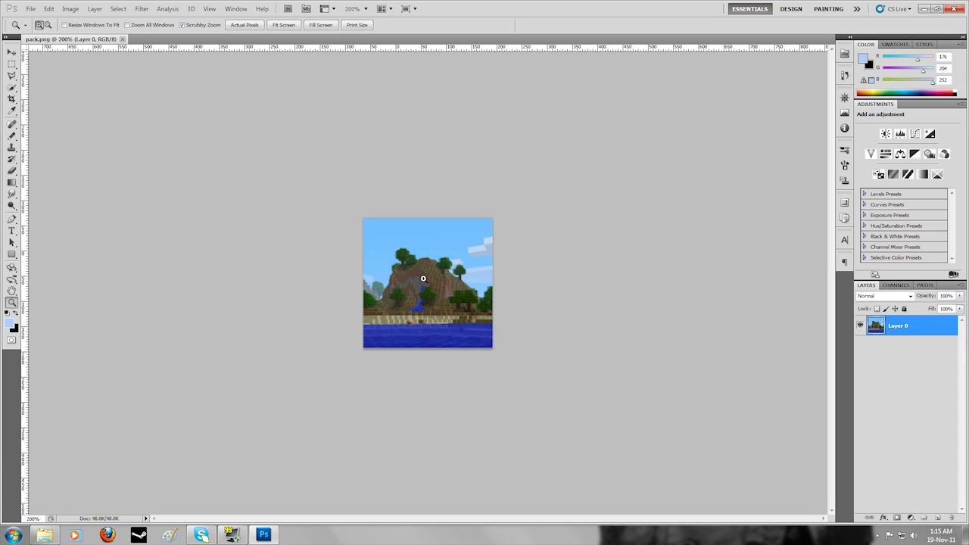
{"action": "left_click", "coordinate": [423, 279]}
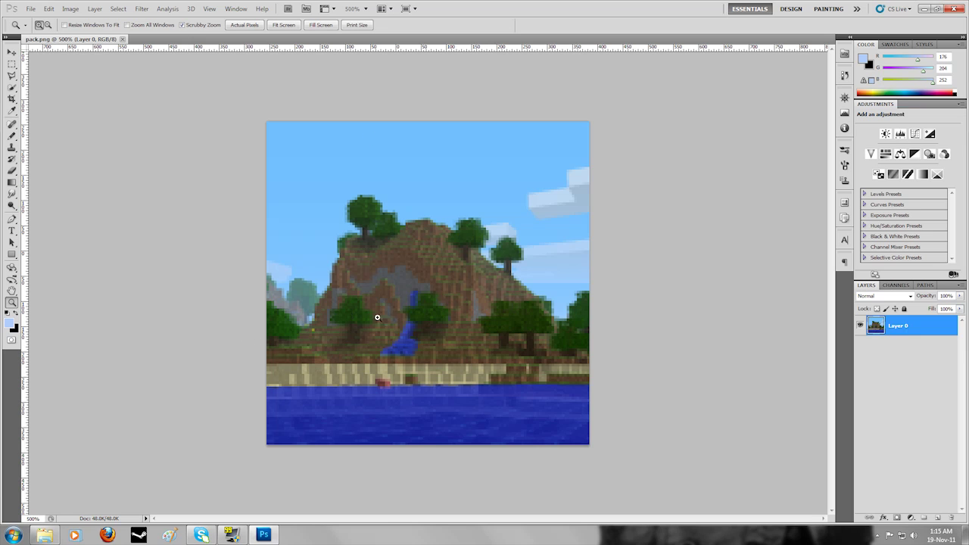
{"action": "left_click", "coordinate": [958, 10]}
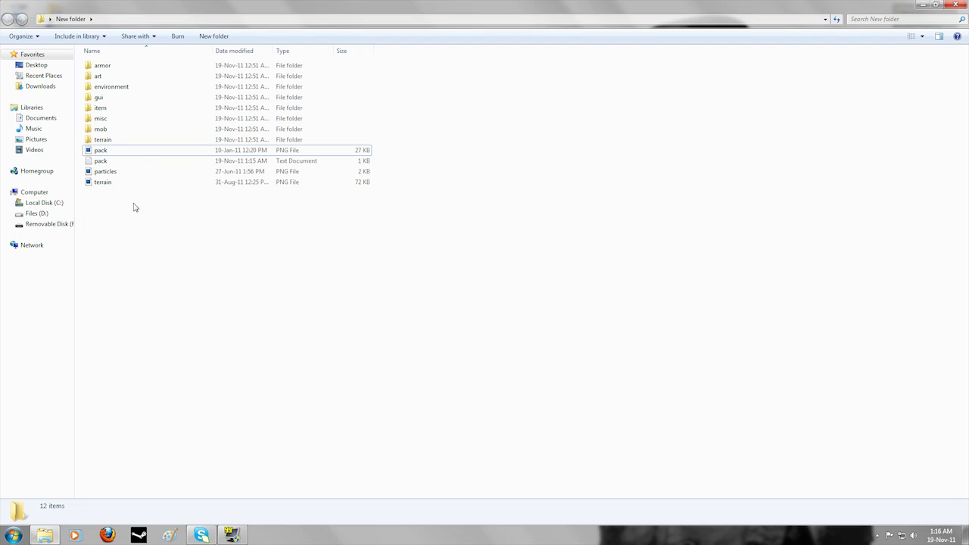
Step: Compress all files and folders in New folder into a zip archive named "Static's Texture Pack"
{"action": "left_click_drag", "start_coordinate": [150, 209], "coordinate": [108, 54]}
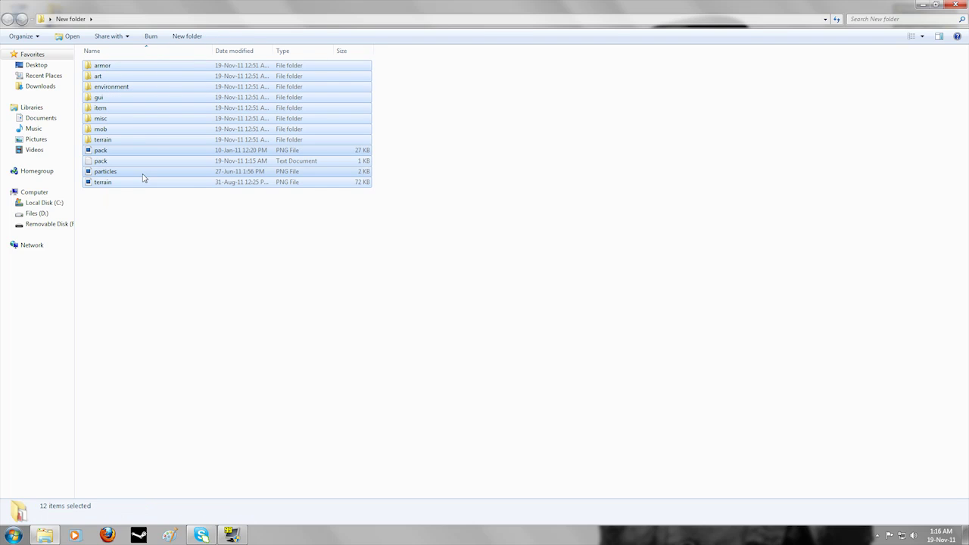
{"action": "right_click", "coordinate": [108, 65]}
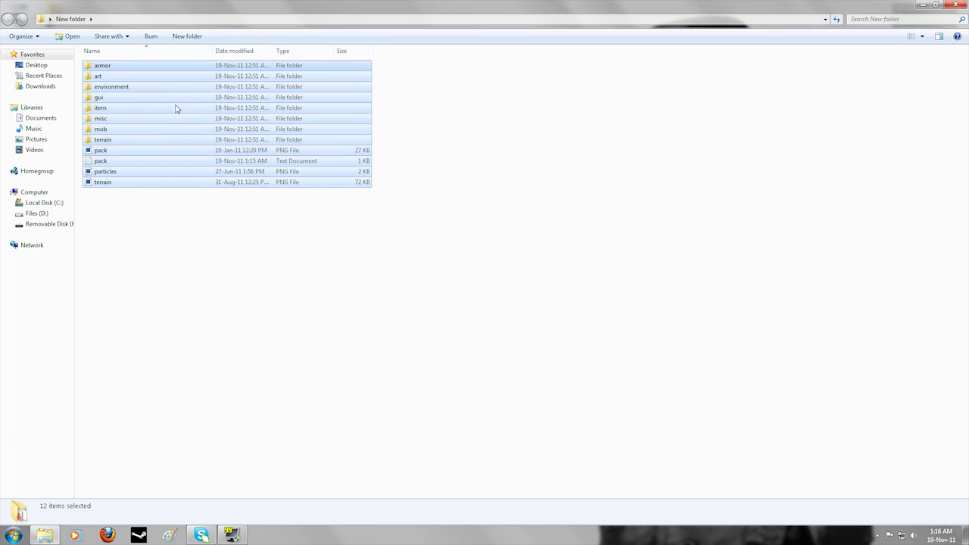
{"action": "mouse_move", "coordinate": [180, 122]}
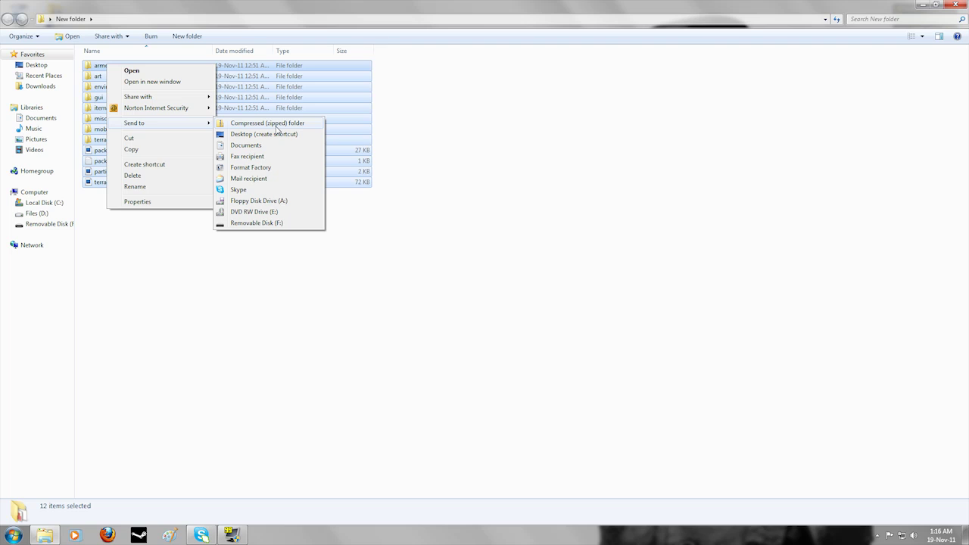
{"action": "left_click", "coordinate": [273, 123]}
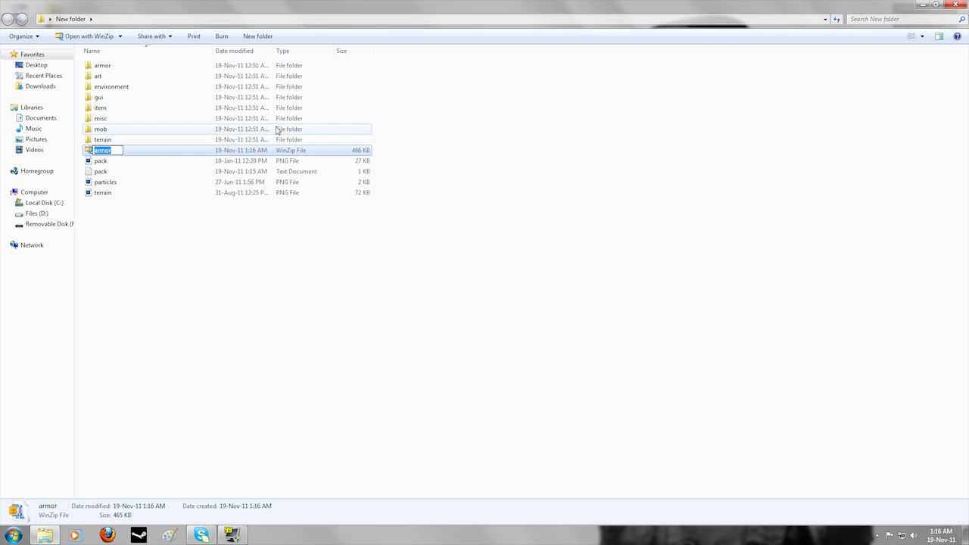
{"action": "type", "text": "S"}
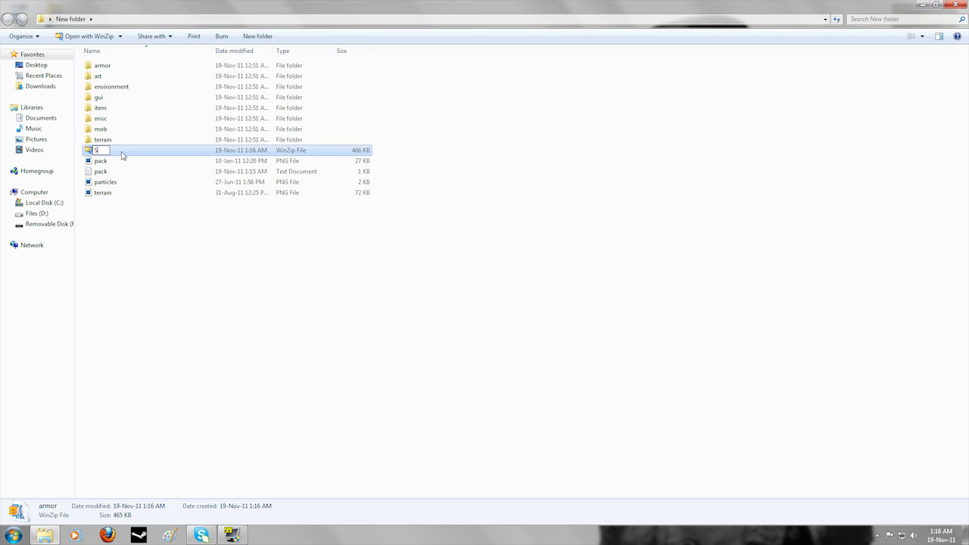
{"action": "type", "text": "tatic's Texture Pack"}
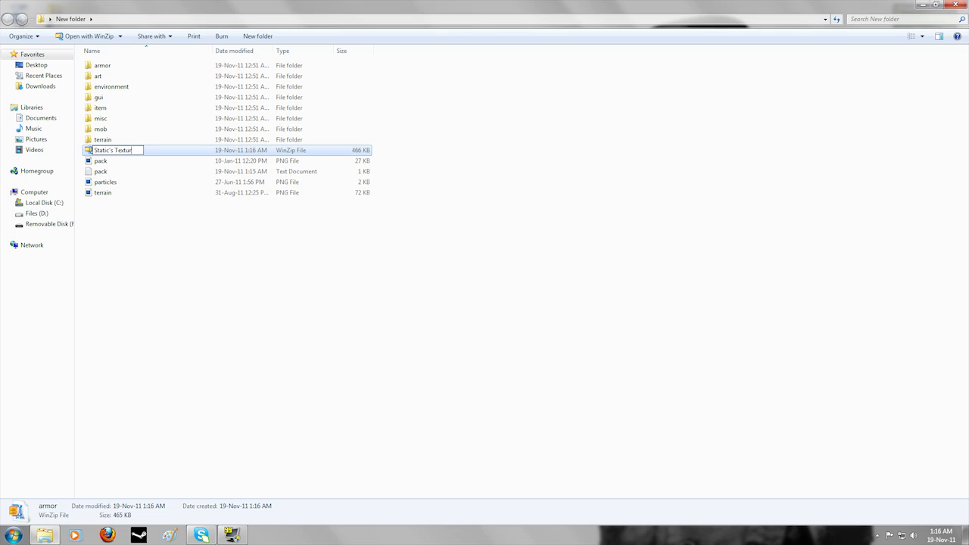
{"action": "left_click", "coordinate": [177, 247]}
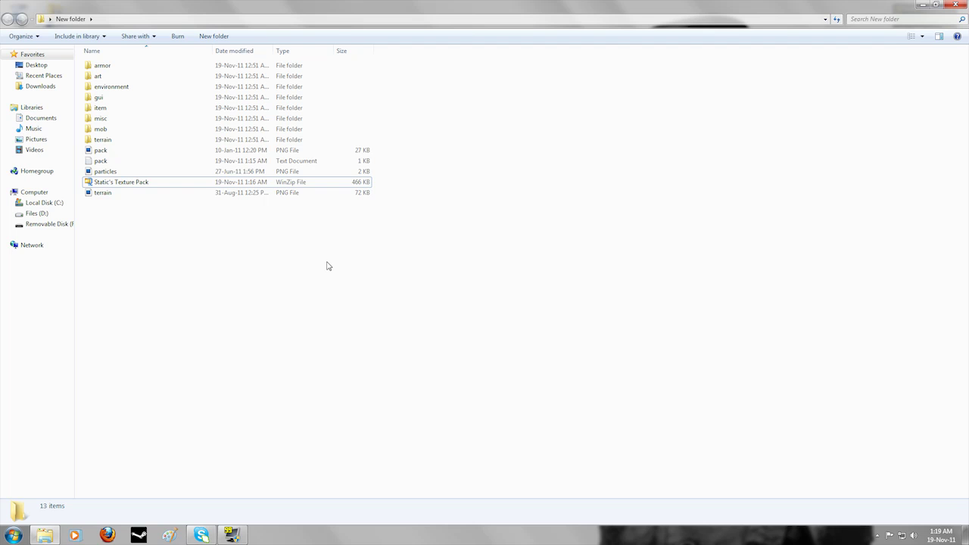
Step: Launch Minecraft and open the texturepacks folder from its texture pack selection to examine the installed packs
{"action": "left_click", "coordinate": [921, 4]}
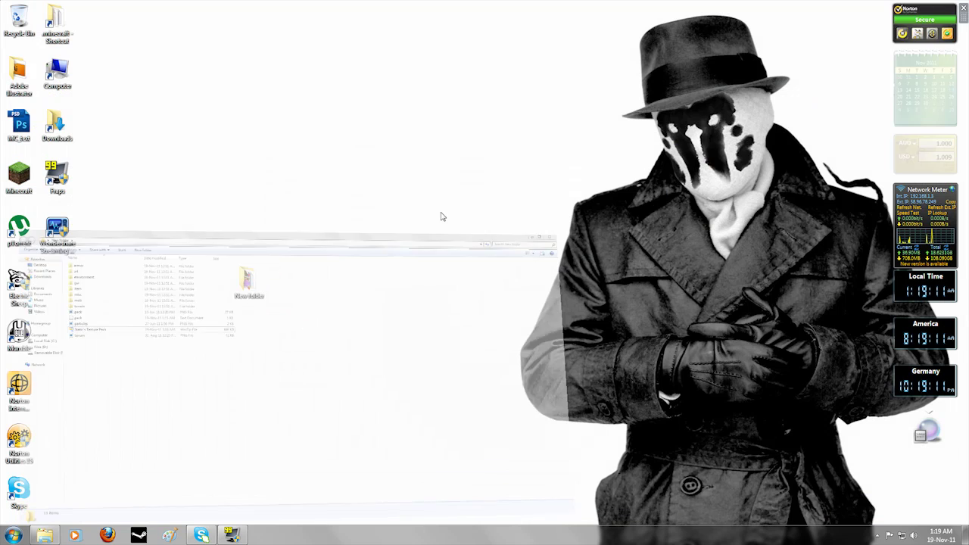
{"action": "double_click", "coordinate": [22, 177]}
{"action": "left_click", "coordinate": [670, 366]}
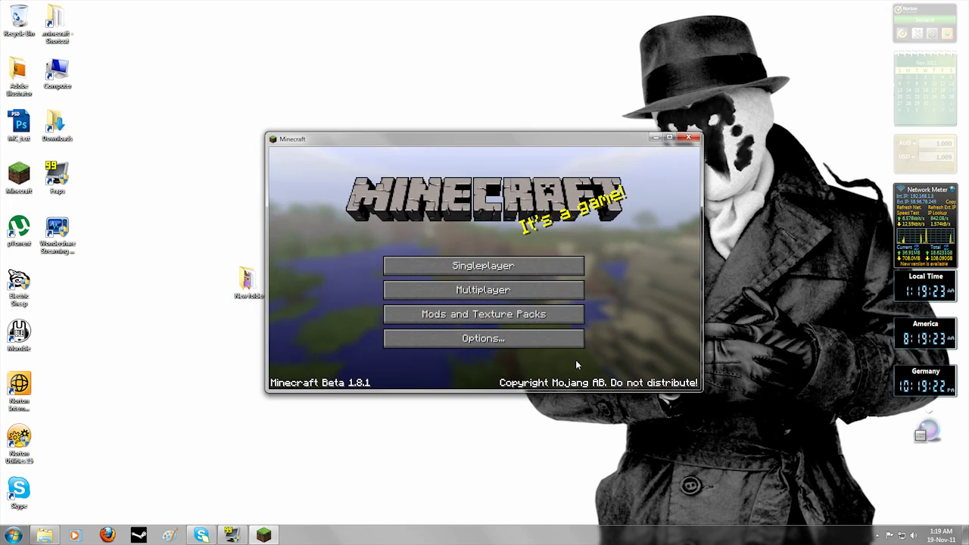
{"action": "left_click", "coordinate": [552, 316]}
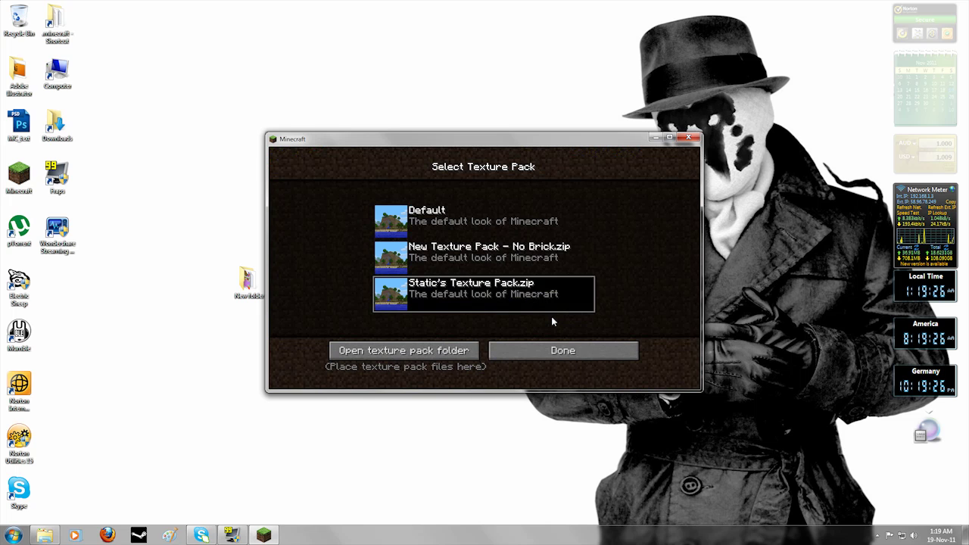
{"action": "left_click", "coordinate": [419, 352]}
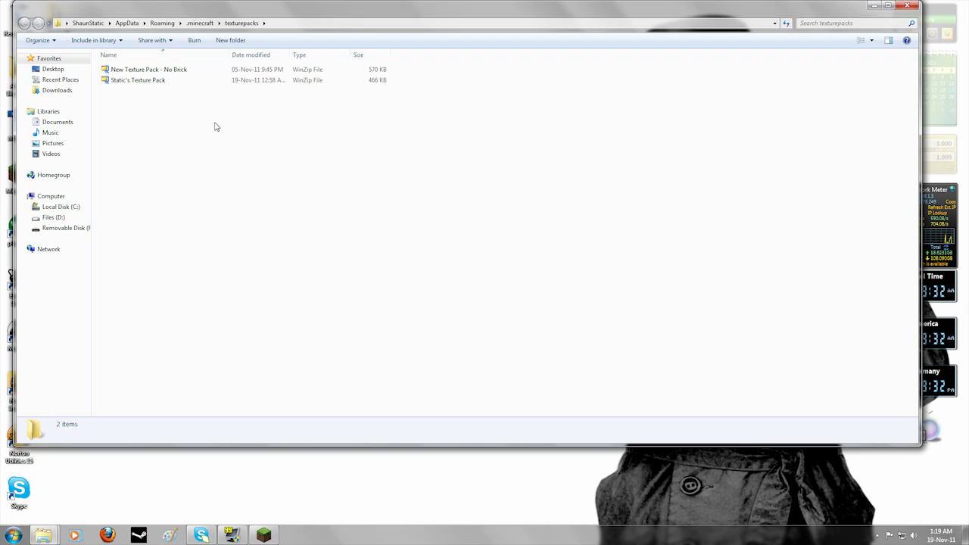
{"action": "key", "text": "alt+F4"}
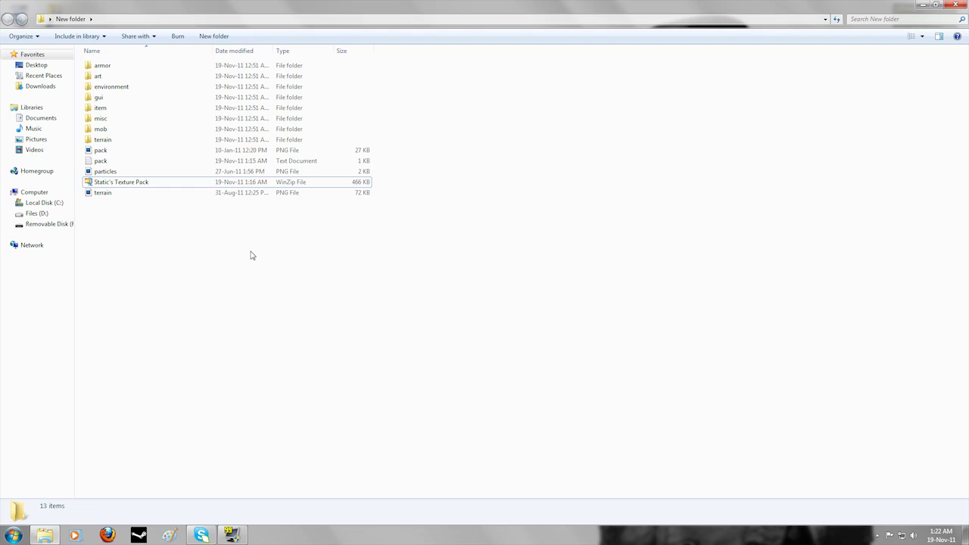
Step: Open terrain.png in Photoshop and resize it to 512 × 512 pixels with Nearest Neighbor (preserve hard edges) resampling
{"action": "left_click", "coordinate": [107, 195]}
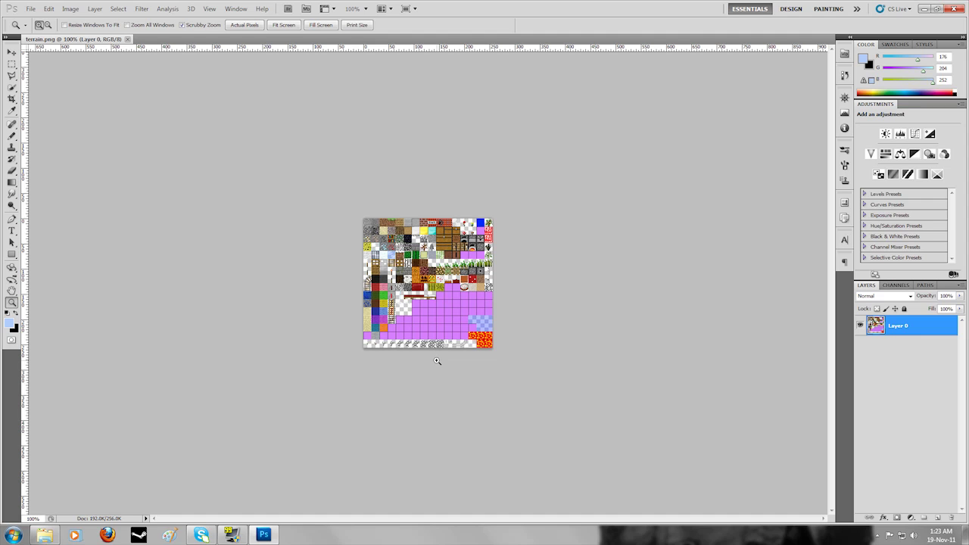
{"action": "left_click", "coordinate": [416, 283]}
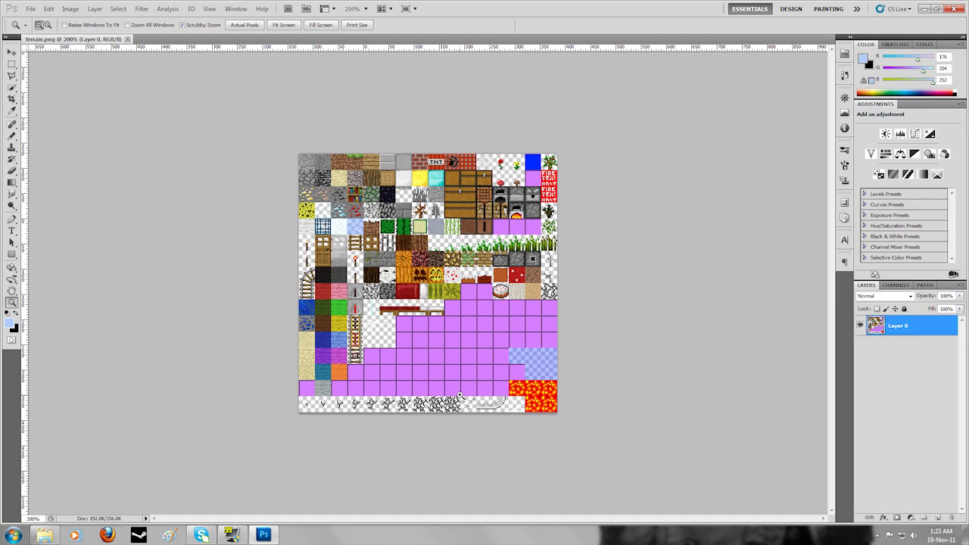
{"action": "left_click", "coordinate": [67, 9]}
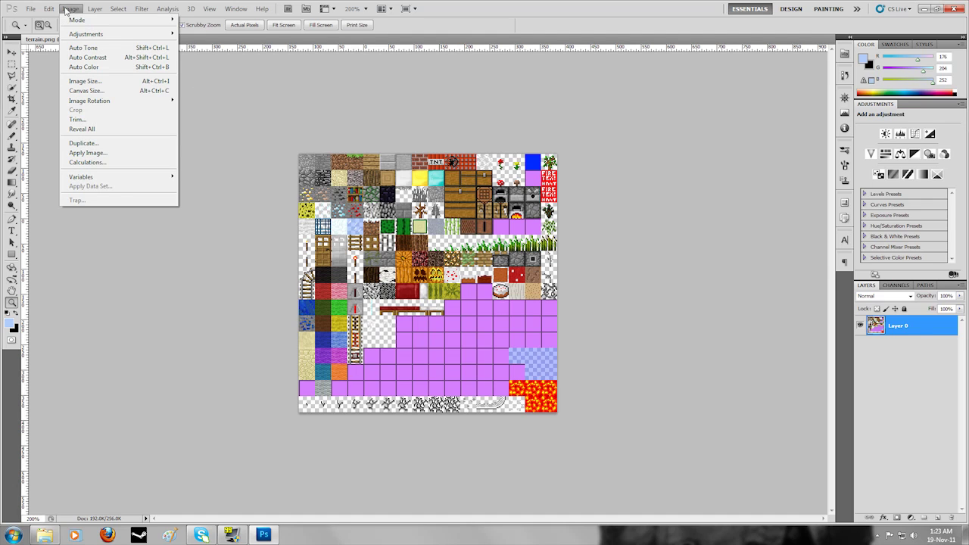
{"action": "left_click", "coordinate": [85, 81]}
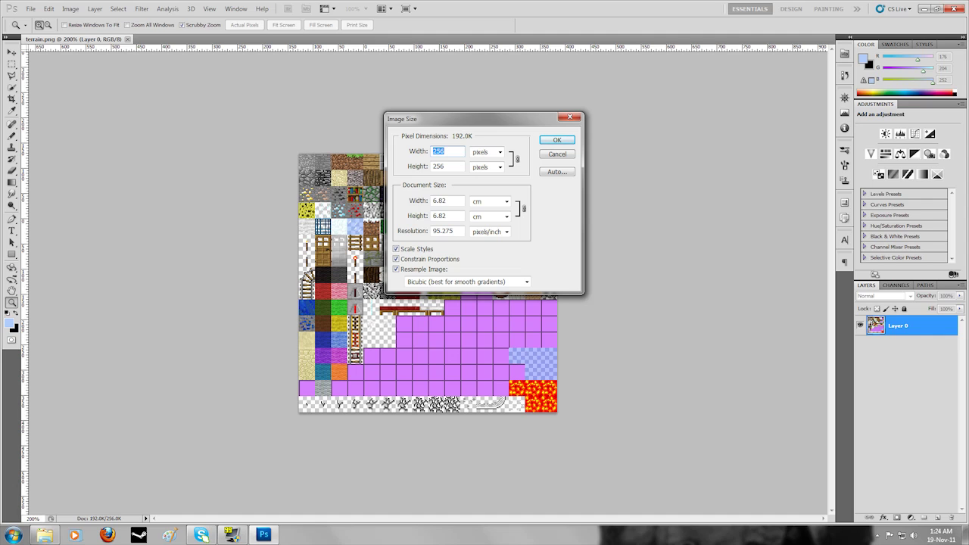
{"action": "type", "text": "512"}
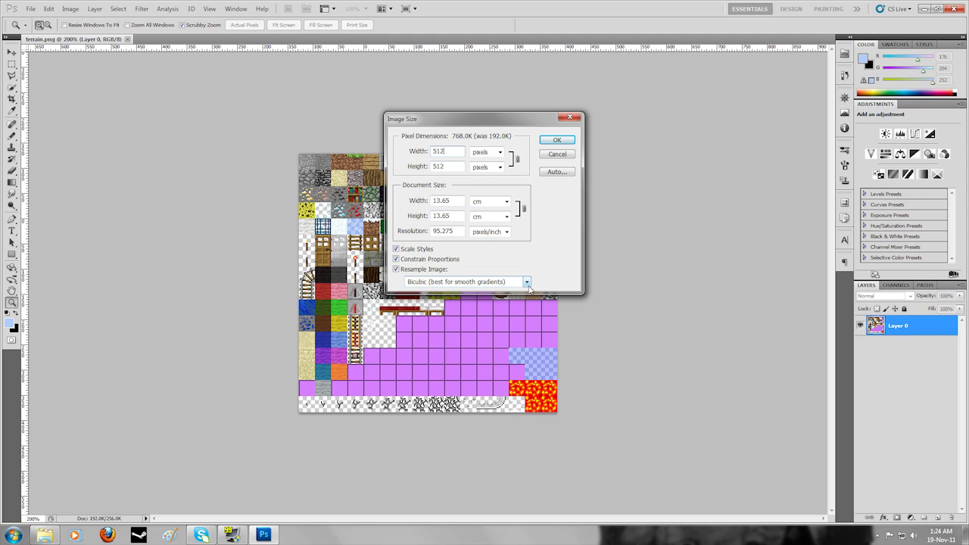
{"action": "left_click", "coordinate": [527, 282]}
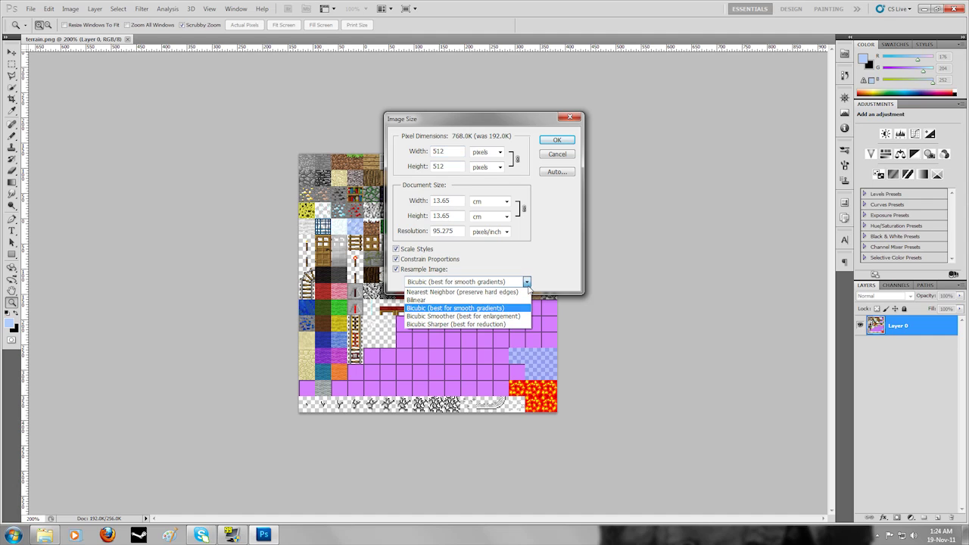
{"action": "left_click", "coordinate": [464, 293]}
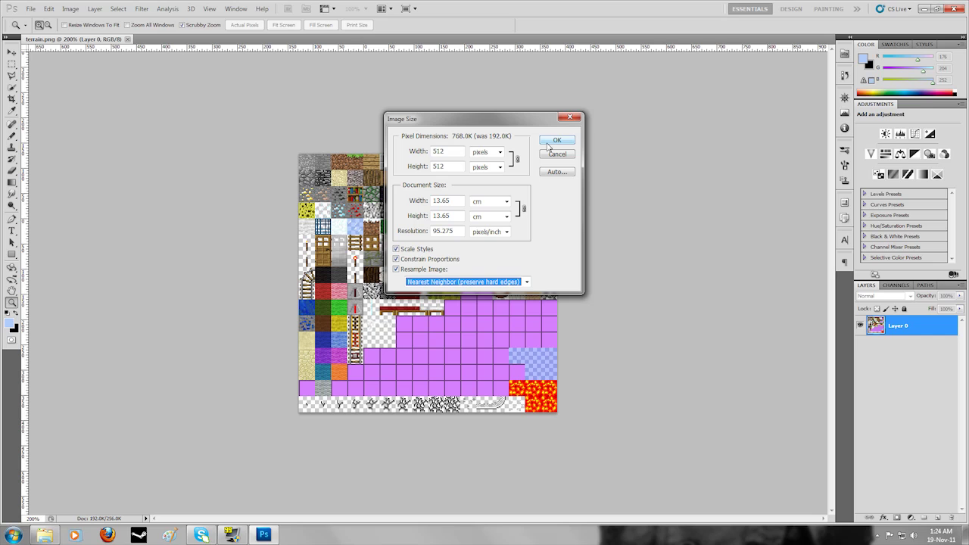
{"action": "left_click", "coordinate": [554, 141]}
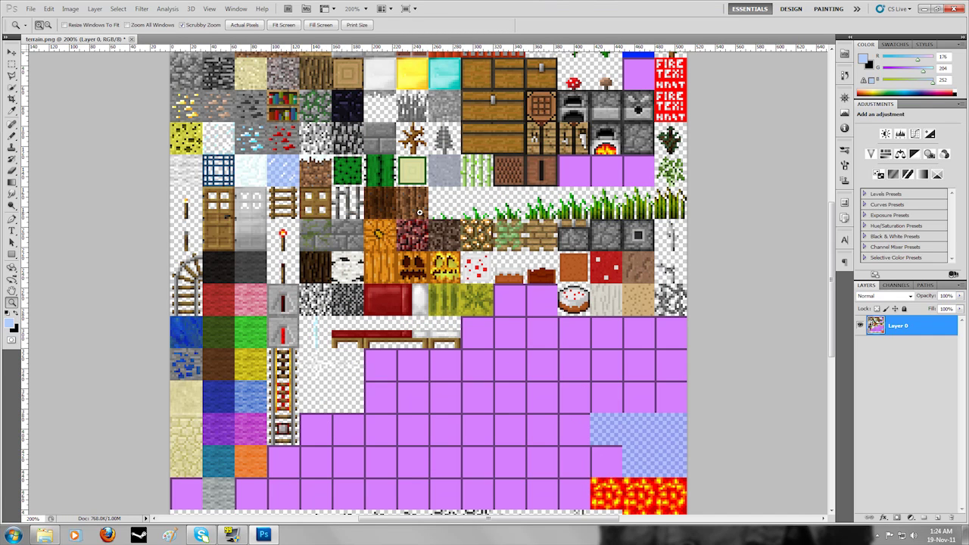
Step: Examine the enlarged block textures in terrain.png up close, around the glass and ore tiles
{"action": "scroll", "coordinate": [419, 212], "scroll_direction": "up", "scroll_amount": 3}
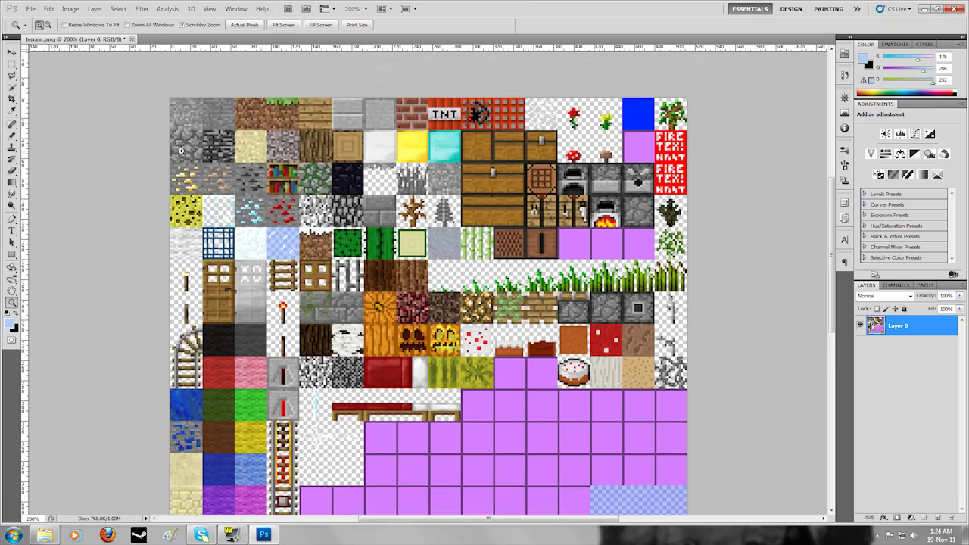
{"action": "mouse_move", "coordinate": [217, 222]}
{"action": "left_mouse_down"}
{"action": "mouse_move", "coordinate": [237, 210]}
{"action": "mouse_move", "coordinate": [227, 235]}
{"action": "left_mouse_up"}
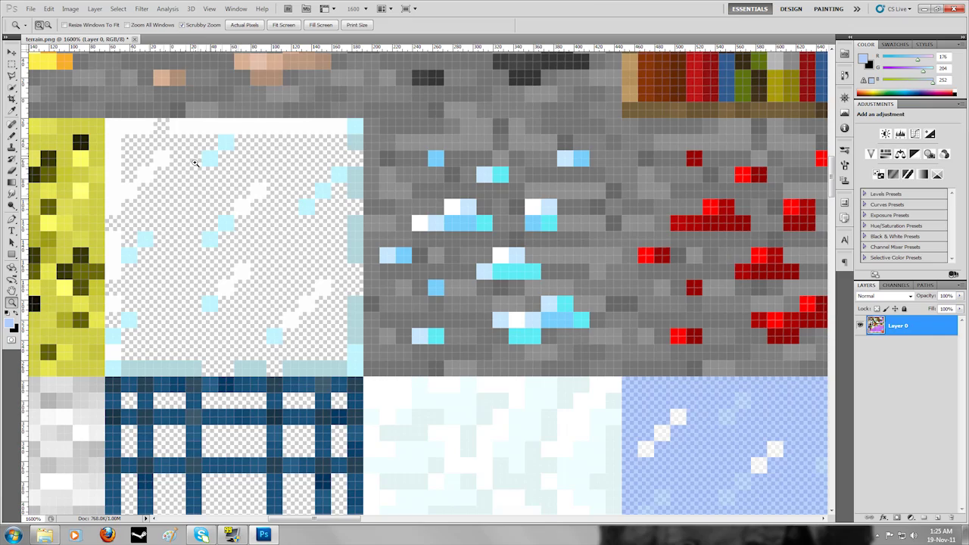
{"action": "left_click", "coordinate": [48, 25]}
{"action": "left_click", "coordinate": [285, 196]}
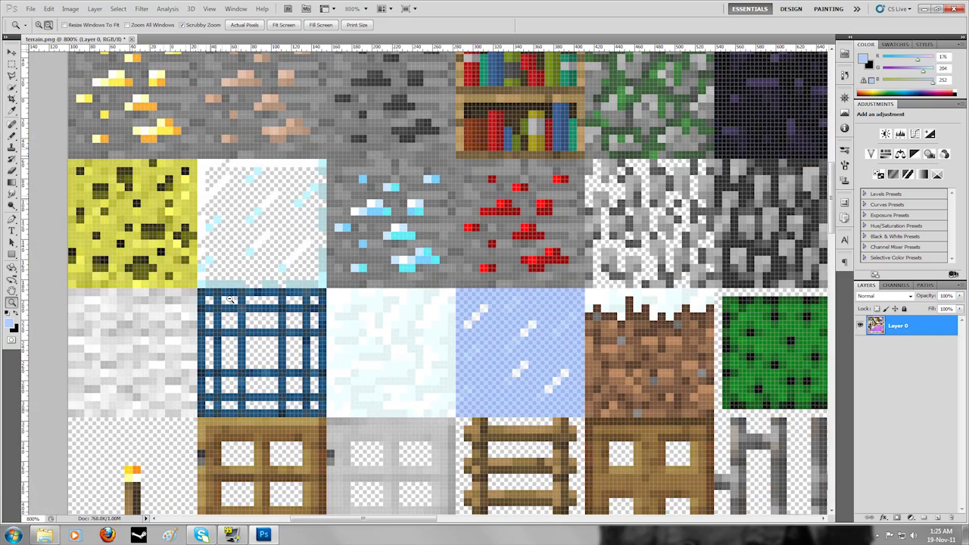
{"action": "left_click_drag", "start_coordinate": [230, 300], "coordinate": [260, 278]}
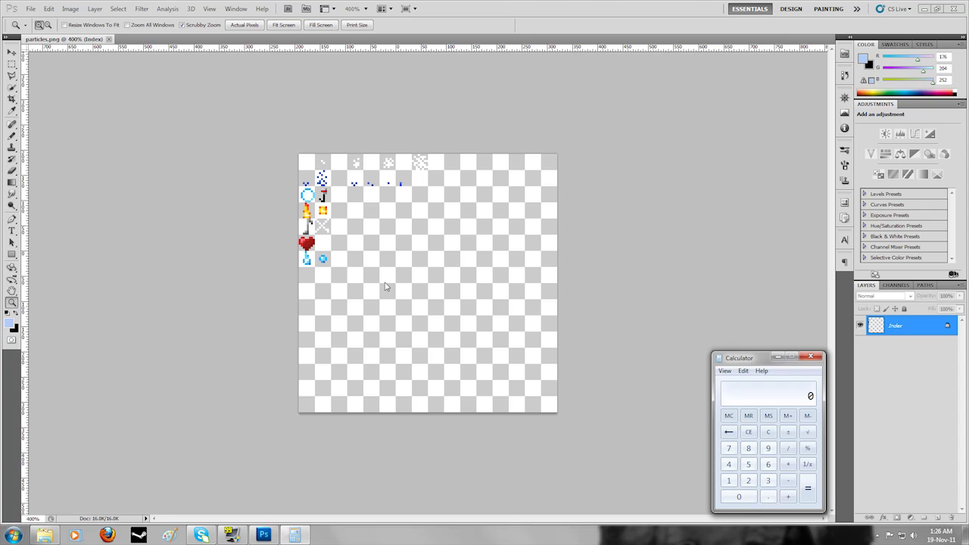
Step: Bring up the image size settings for particles.png and multiply 128 by 8 in Calculator
{"action": "left_click", "coordinate": [70, 8]}
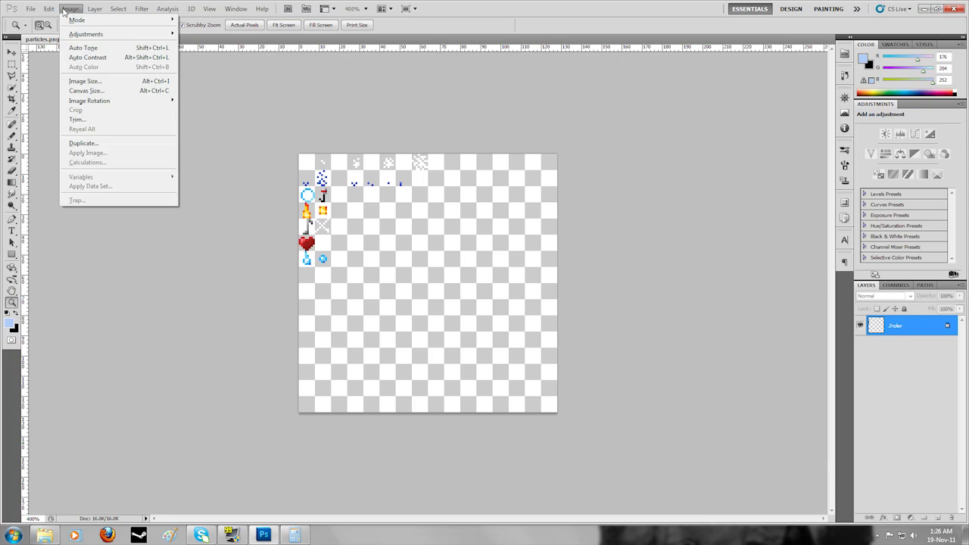
{"action": "left_click", "coordinate": [85, 81]}
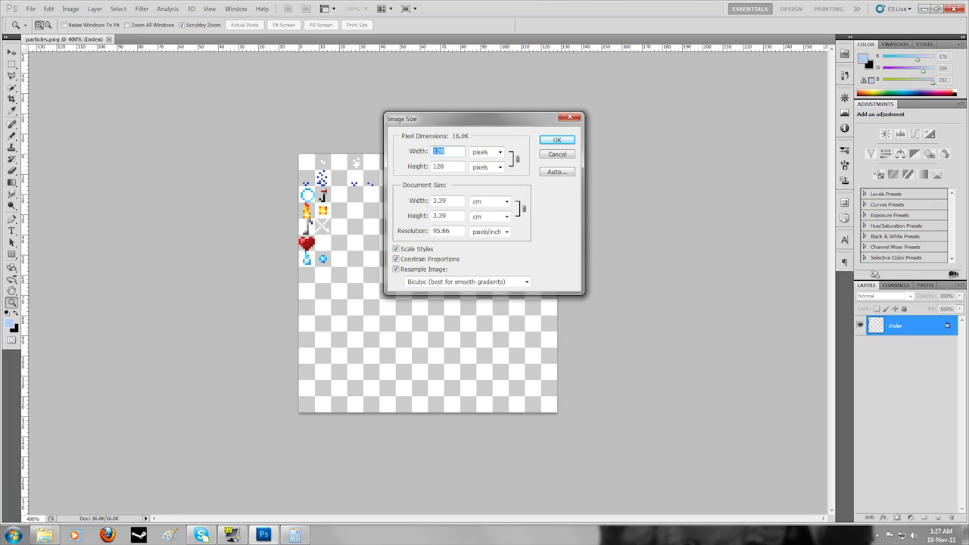
{"action": "left_click", "coordinate": [296, 537]}
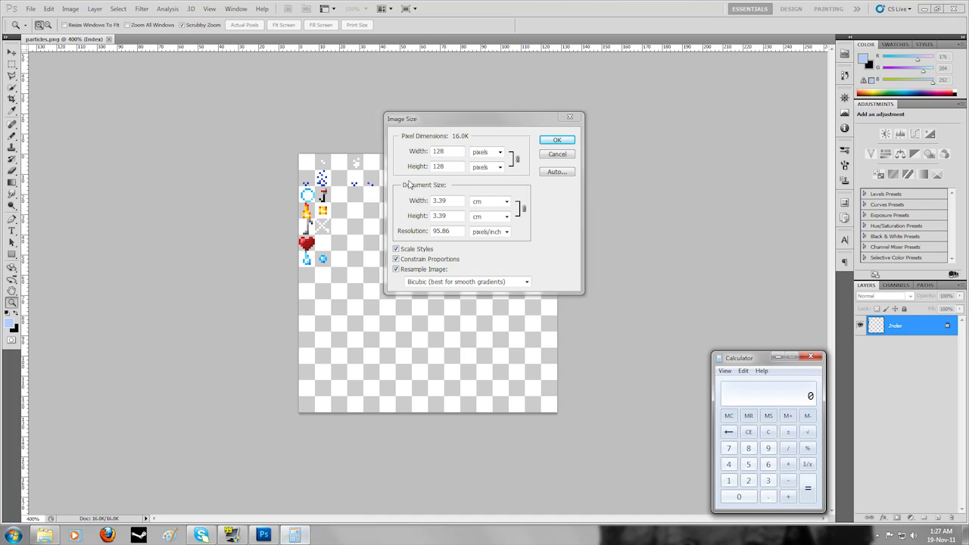
{"action": "left_click", "coordinate": [729, 481]}
{"action": "left_click", "coordinate": [748, 481]}
{"action": "left_click", "coordinate": [748, 450]}
{"action": "left_click", "coordinate": [788, 464]}
{"action": "left_click", "coordinate": [748, 448]}
{"action": "left_click", "coordinate": [807, 489]}
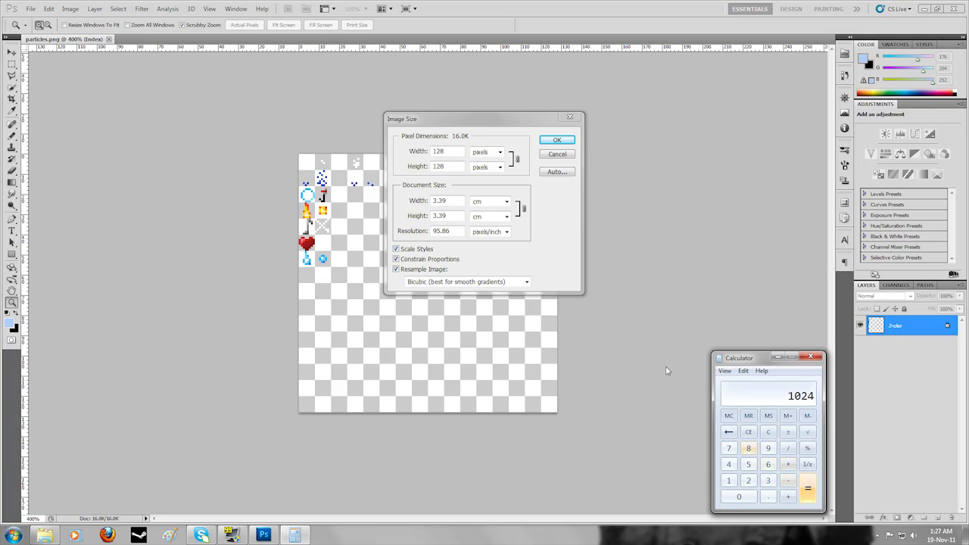
Step: Resize particles.png to 1024 pixels wide with its proportions constrained
{"action": "left_click", "coordinate": [462, 161]}
{"action": "type", "text": "1024"}
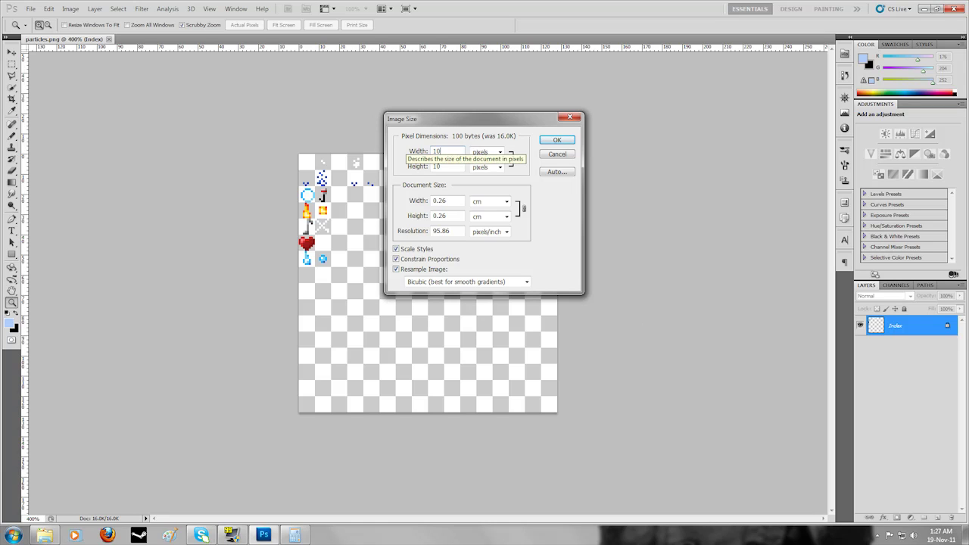
{"action": "left_click", "coordinate": [557, 140]}
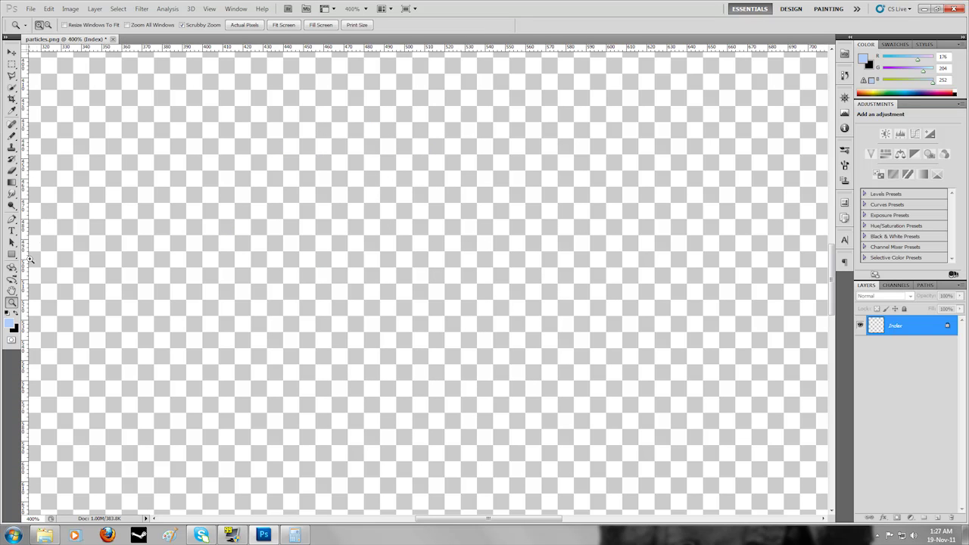
{"action": "scroll", "coordinate": [190, 190], "scroll_direction": "down", "scroll_amount": 6}
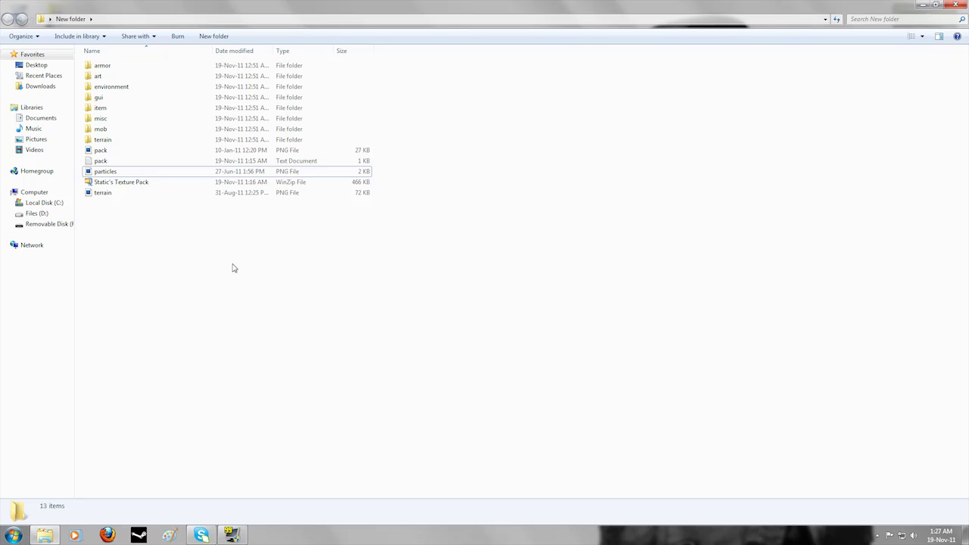
Step: Run mcpatcher-2.2.2 from the desktop, patch minecraft.jar with HD Textures, HD Font and Random Mobs, and close the patcher
{"action": "left_click", "coordinate": [922, 5]}
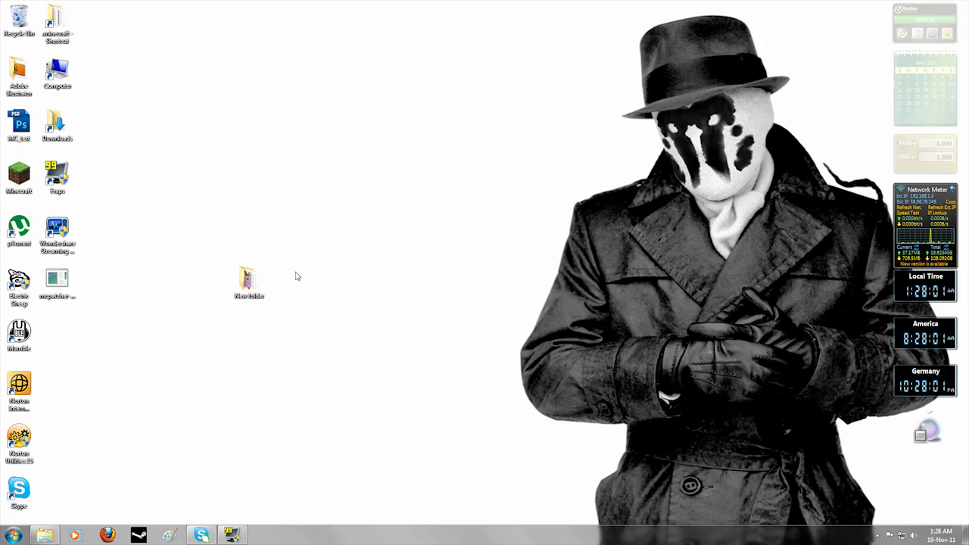
{"action": "double_click", "coordinate": [59, 280]}
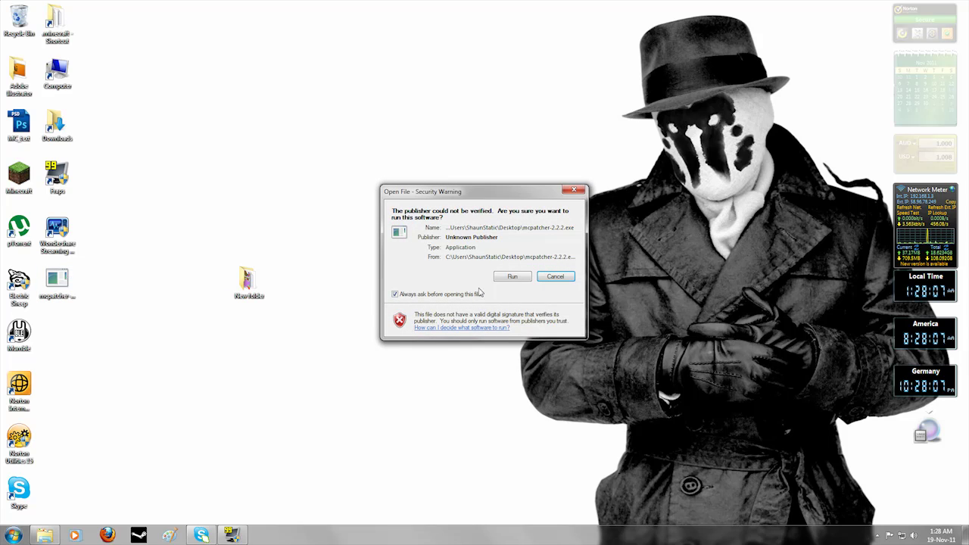
{"action": "left_click", "coordinate": [513, 276]}
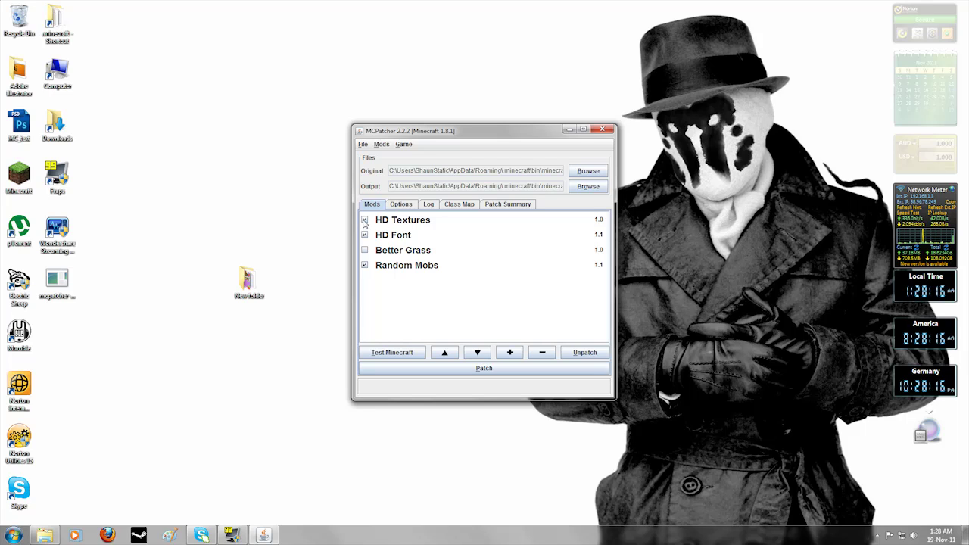
{"action": "left_click", "coordinate": [502, 371]}
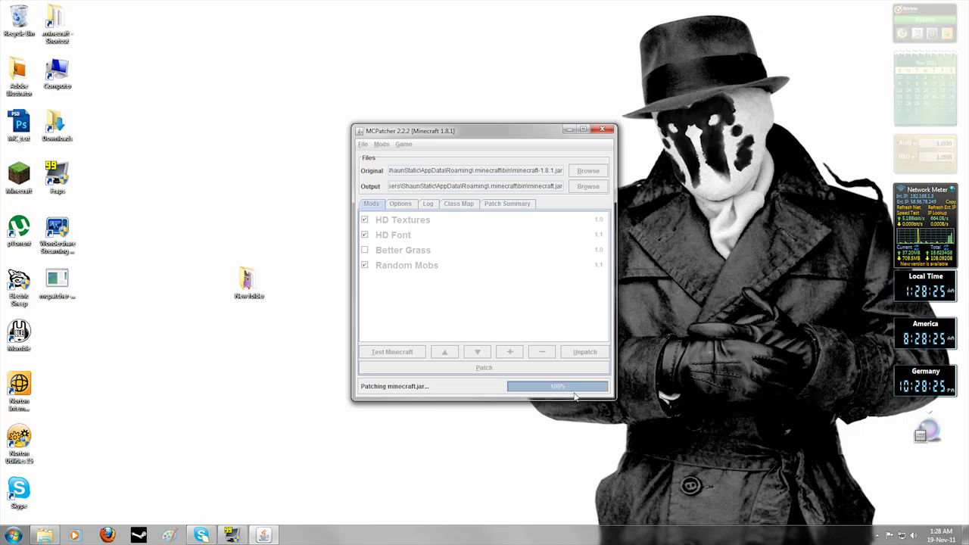
{"action": "left_click", "coordinate": [602, 130]}
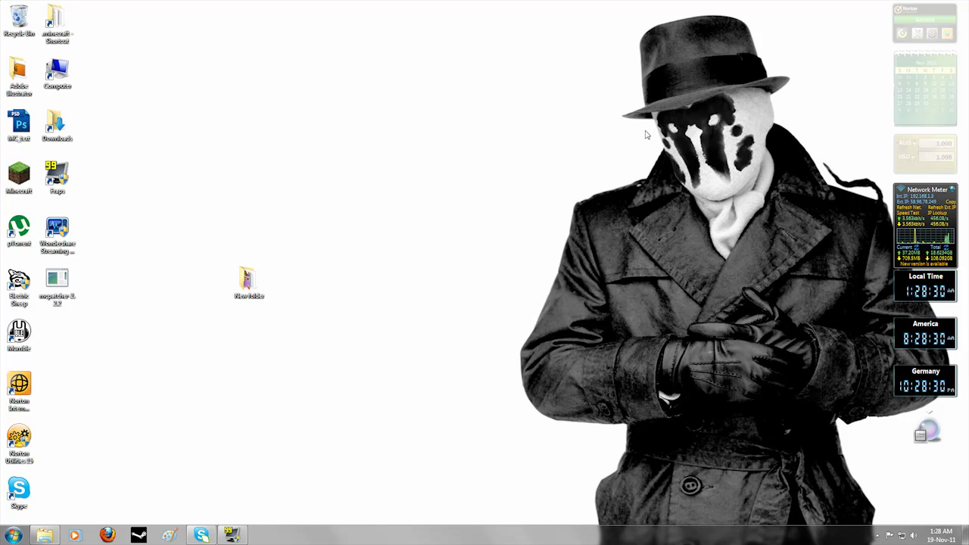